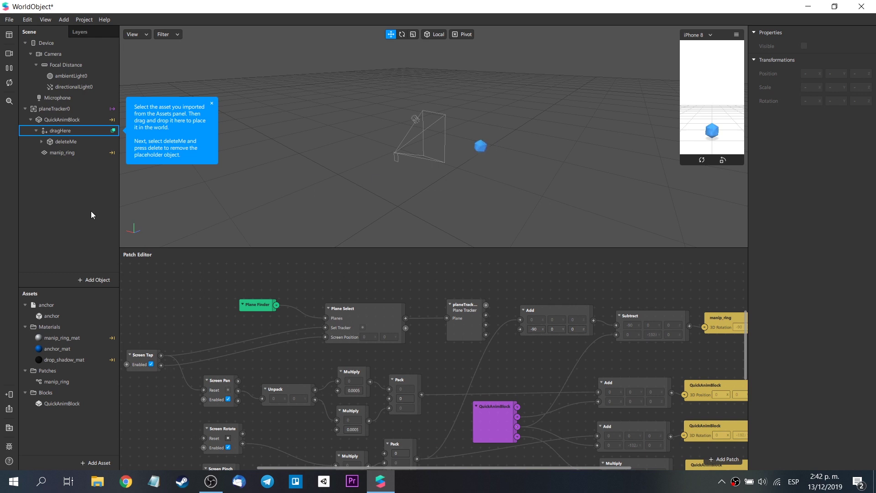
# Close the placement tip and delete the deleteMe placeholder object under dragHere.
pyautogui.click(212, 104)
pyautogui.click(83, 120)
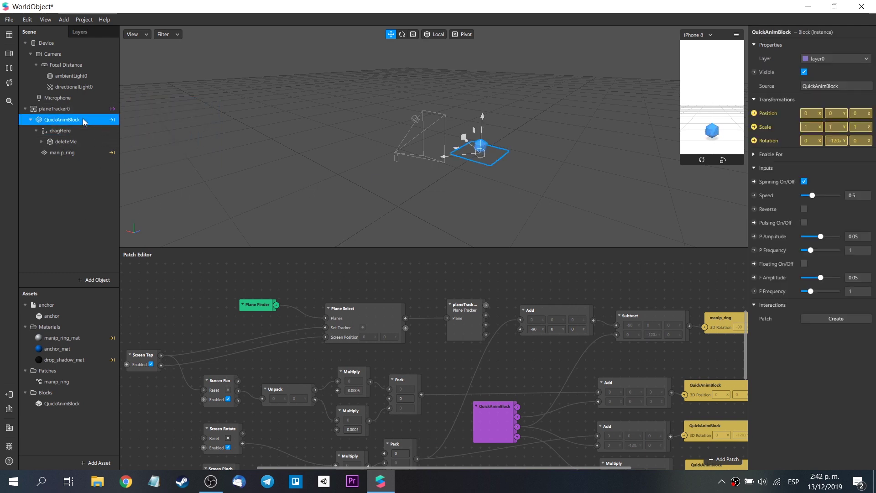
pyautogui.click(81, 133)
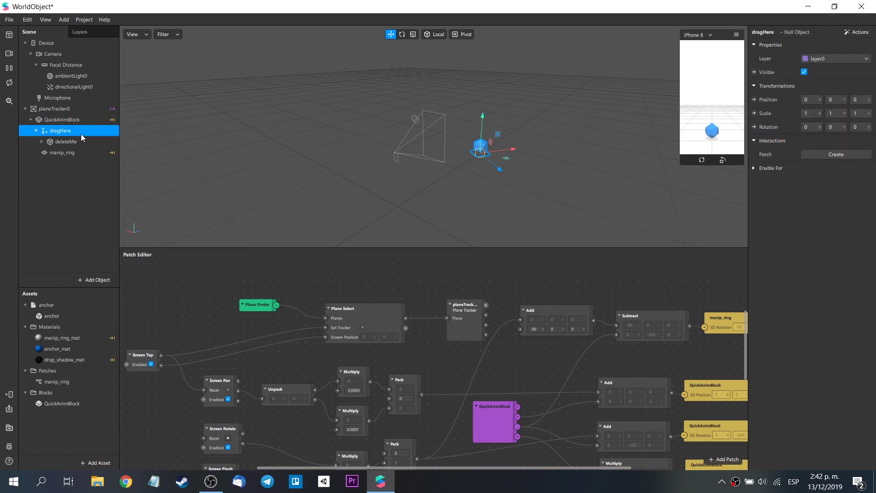
pyautogui.click(78, 152)
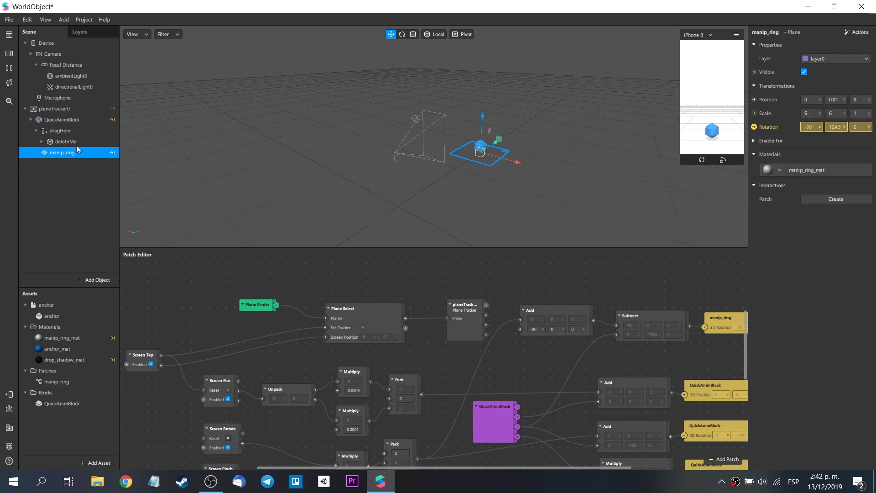
pyautogui.click(67, 121)
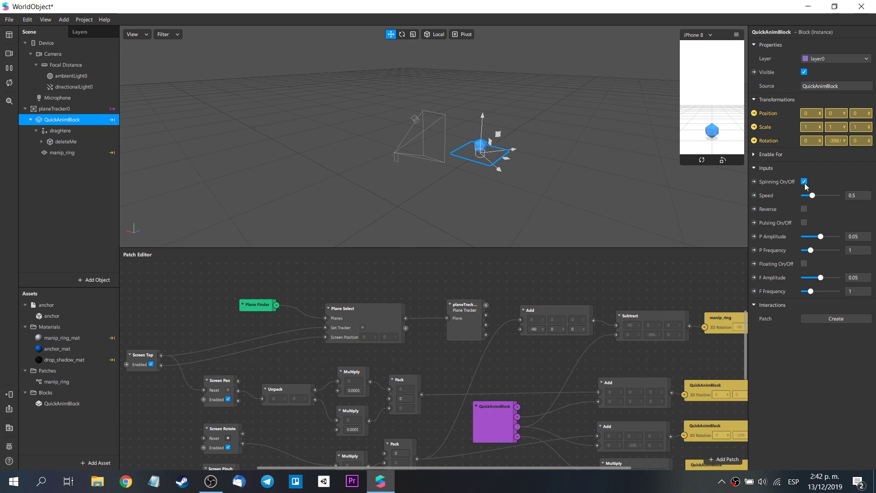
pyautogui.click(76, 132)
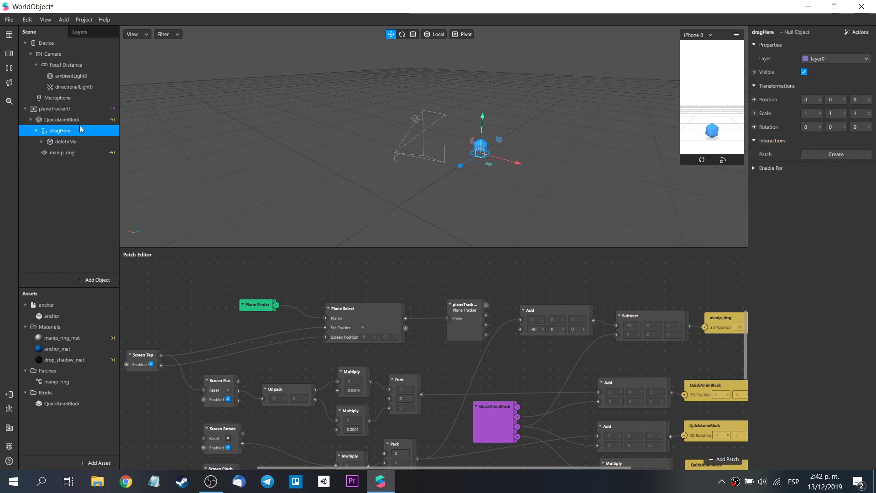
pyautogui.click(76, 143)
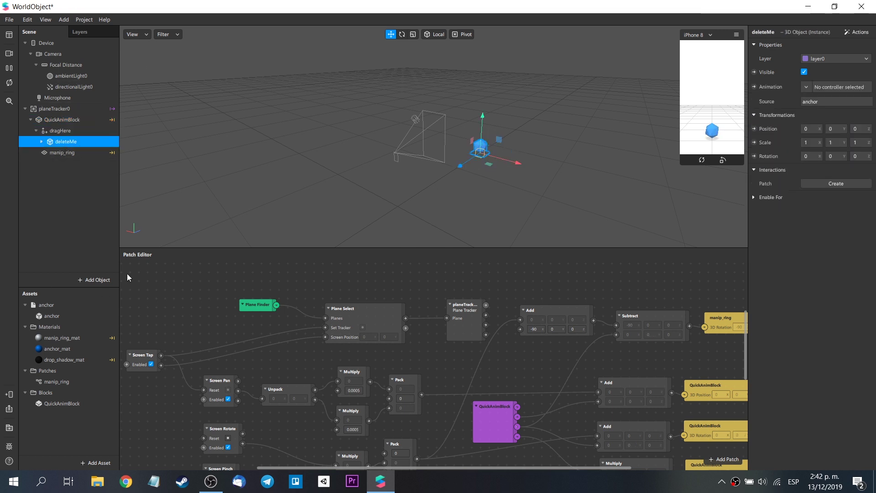
pyautogui.press('Delete')
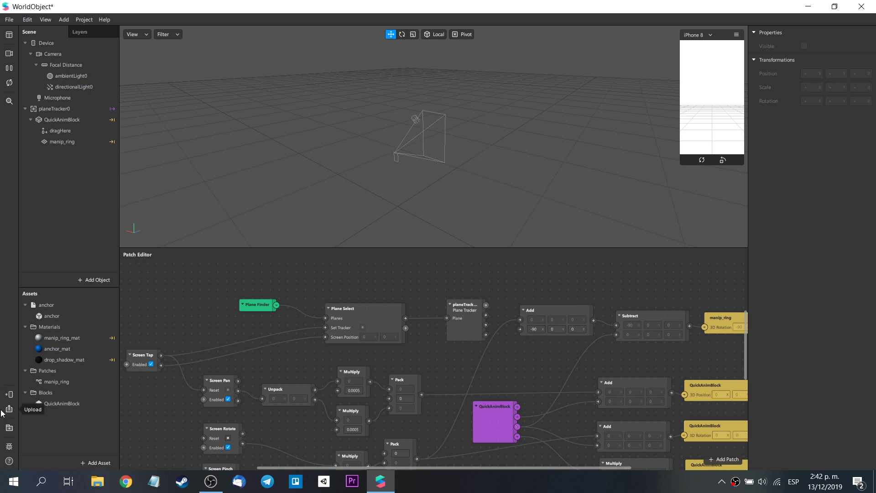
# Open the Spark Library and search its 3D objects for "room".
pyautogui.click(8, 428)
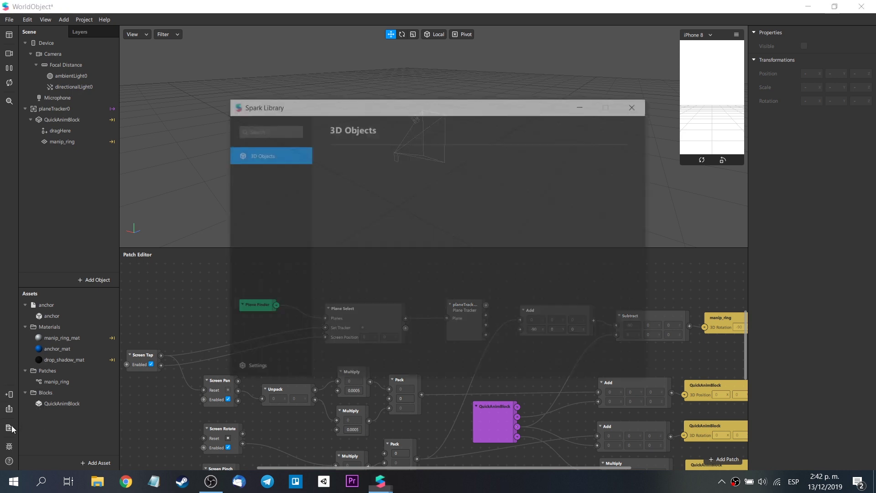
pyautogui.click(276, 126)
pyautogui.write('r')
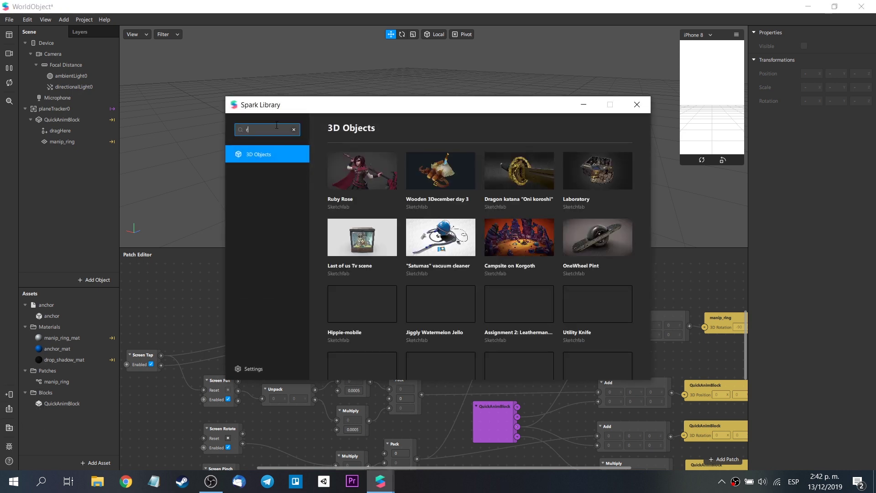
pyautogui.write('ocm')
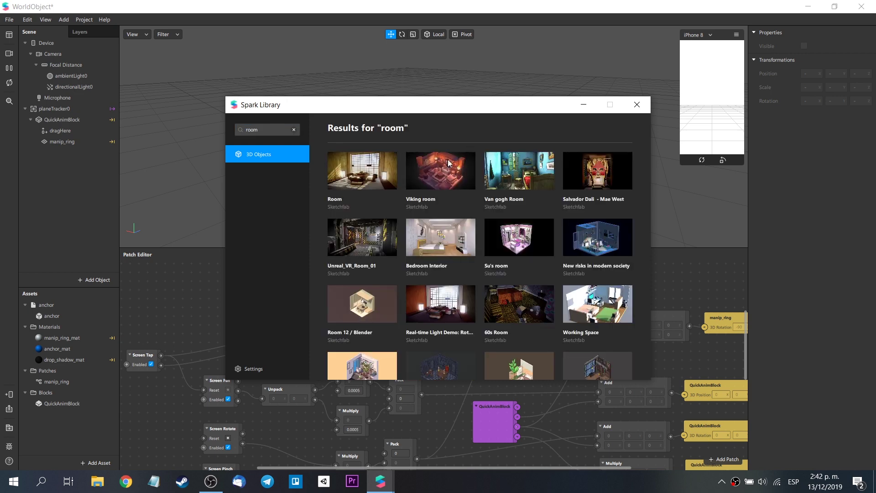
# Browse the room models and preview candidates such as Van gogh Room and Phineas And Ferb Room.
pyautogui.click(493, 181)
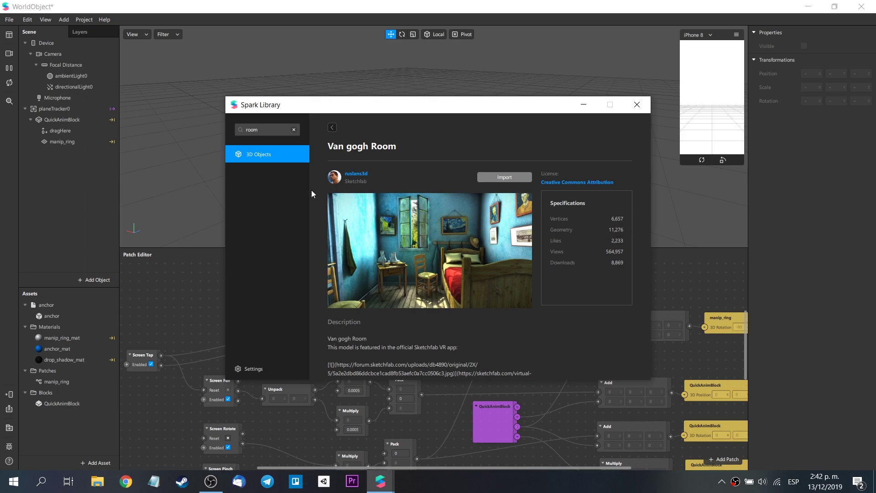
pyautogui.click(332, 128)
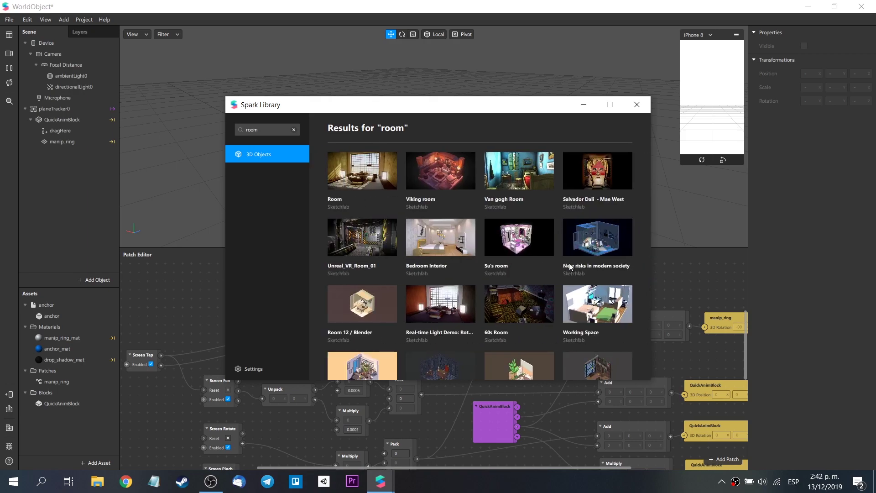
pyautogui.scroll(-8, 569, 263)
pyautogui.scroll(-10, 563, 256)
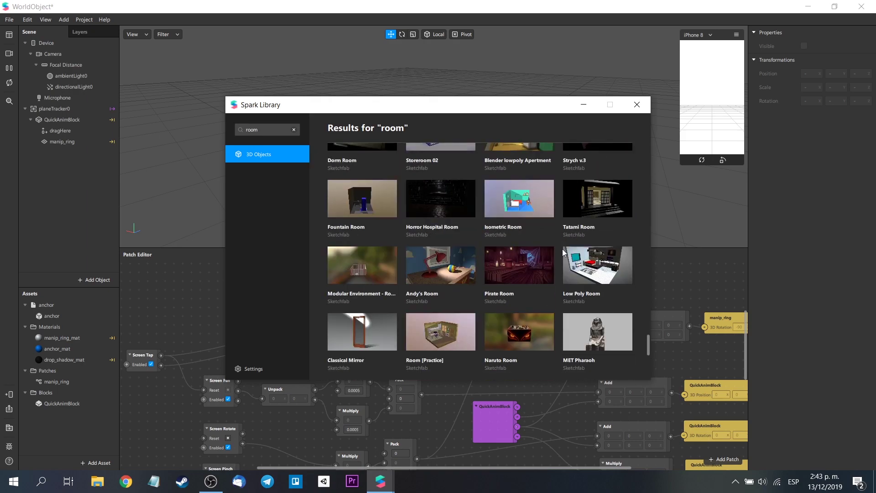
pyautogui.click(351, 340)
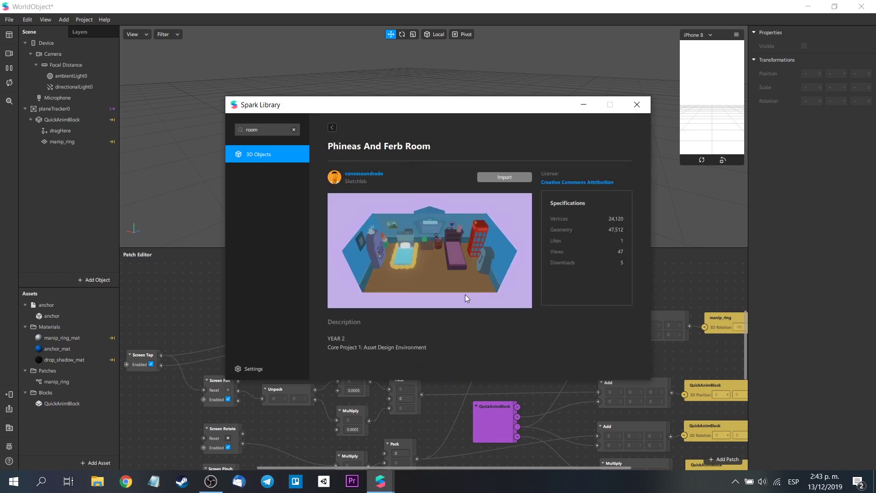
pyautogui.click(332, 128)
pyautogui.scroll(-10, 594, 272)
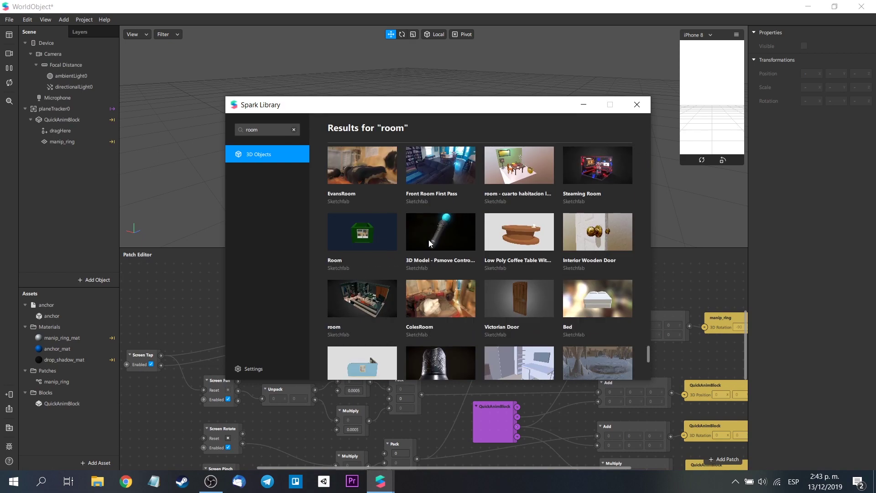
pyautogui.click(595, 329)
pyautogui.click(332, 128)
pyautogui.click(501, 272)
pyautogui.click(332, 127)
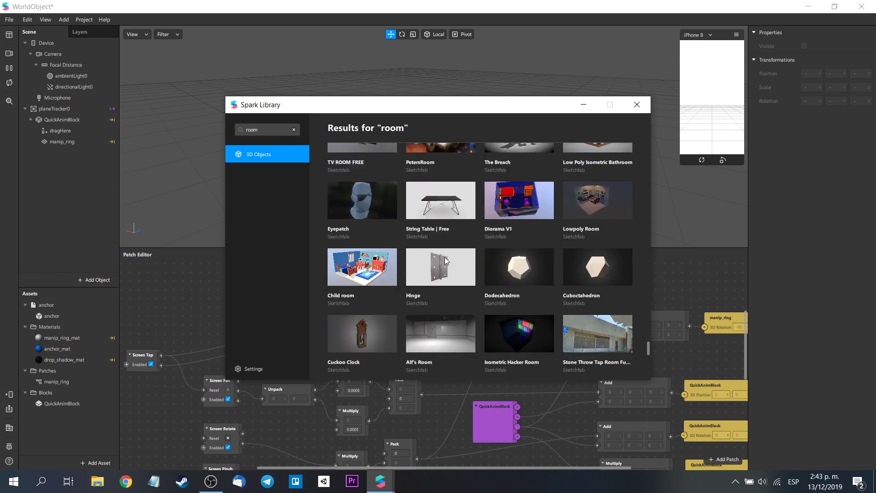
pyautogui.scroll(-5, 389, 249)
pyautogui.click(390, 249)
pyautogui.click(332, 128)
pyautogui.scroll(-10, 507, 264)
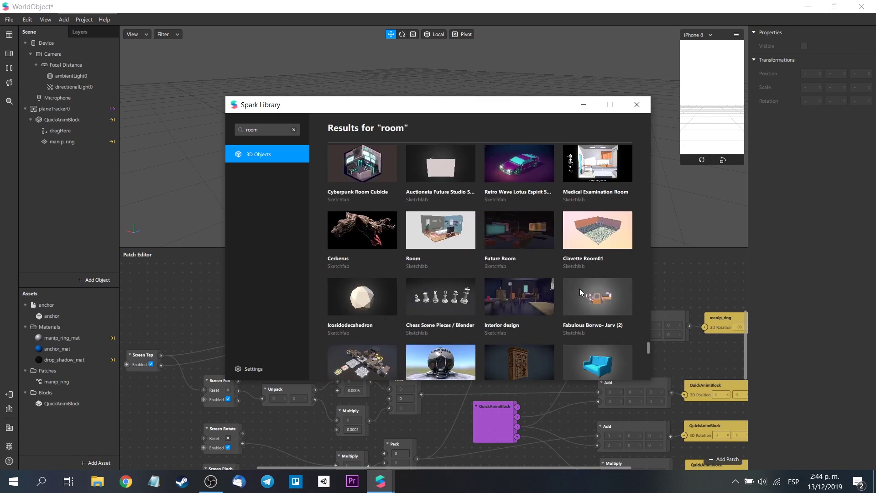
# Import the Room Demo model from the library and place it under dragHere in the scene.
pyautogui.click(363, 199)
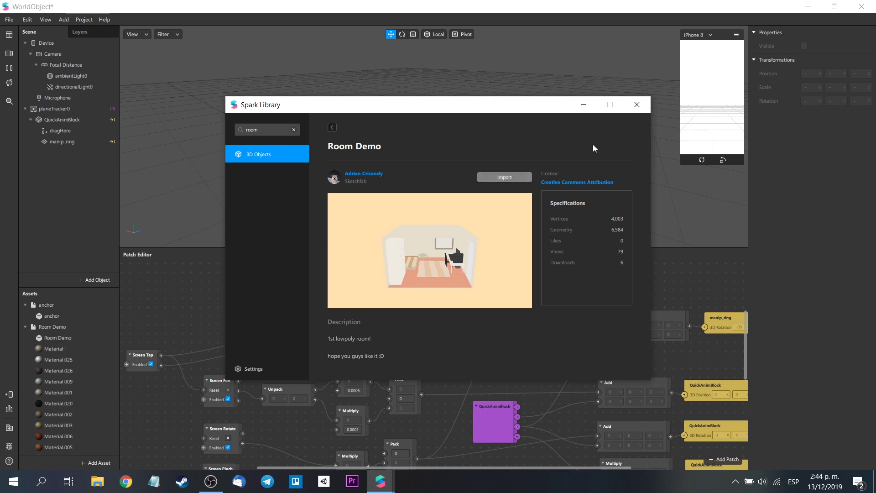
pyautogui.click(638, 107)
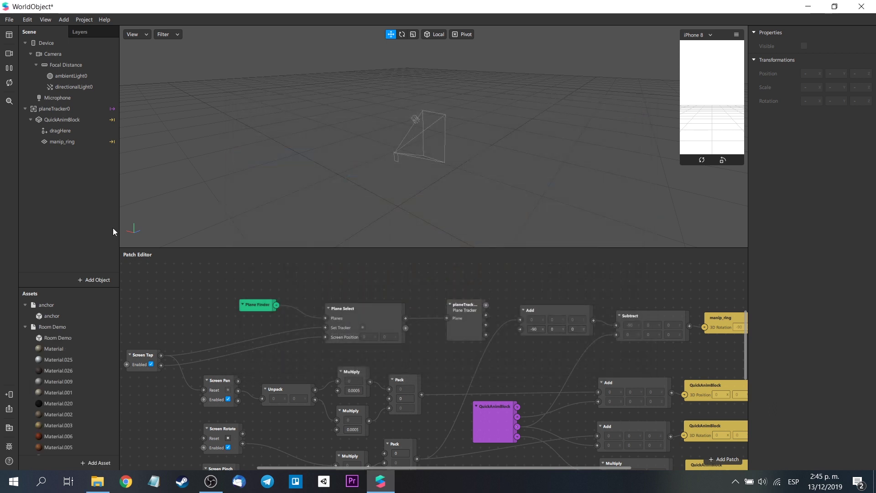
pyautogui.moveTo(50, 327); pyautogui.dragTo(113, 162)
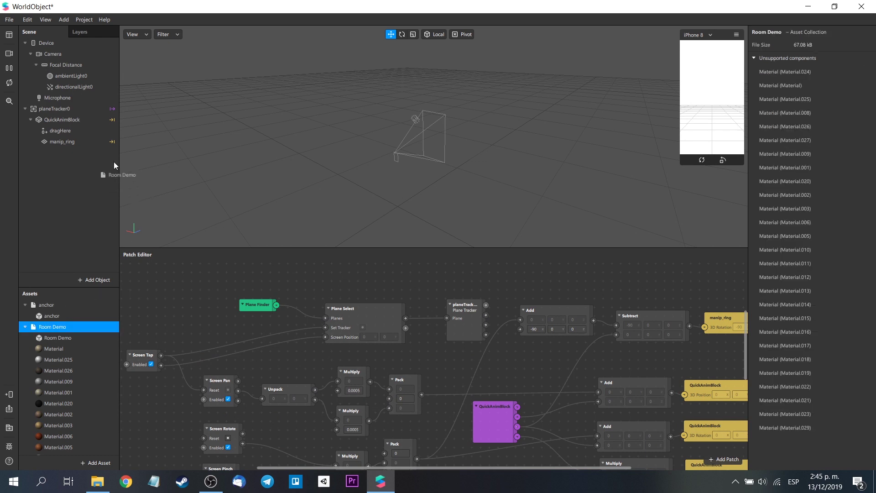
pyautogui.moveTo(90, 126); pyautogui.dragTo(91, 128)
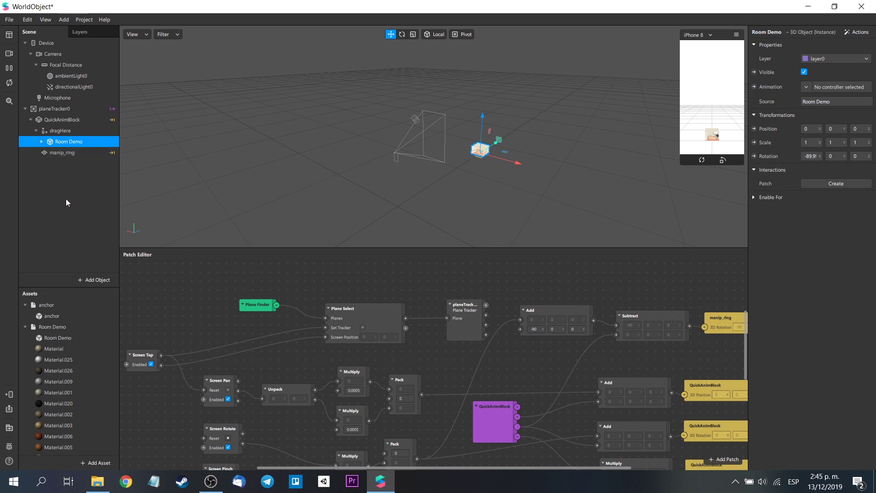
# Set the Room Demo object's X and Y scale to 2.
pyautogui.scroll(-5, 80, 330)
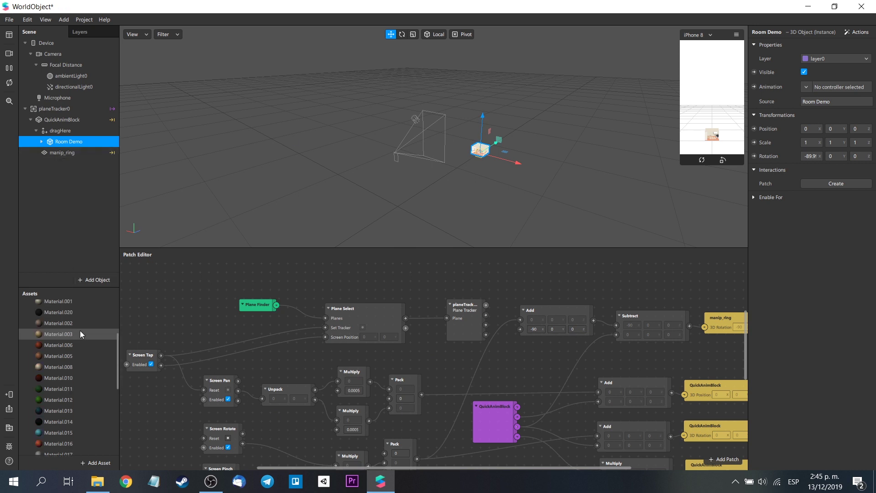
pyautogui.scroll(-5, 81, 334)
pyautogui.scroll(3, 470, 176)
pyautogui.click(810, 143)
pyautogui.write('2')
pyautogui.press('Tab')
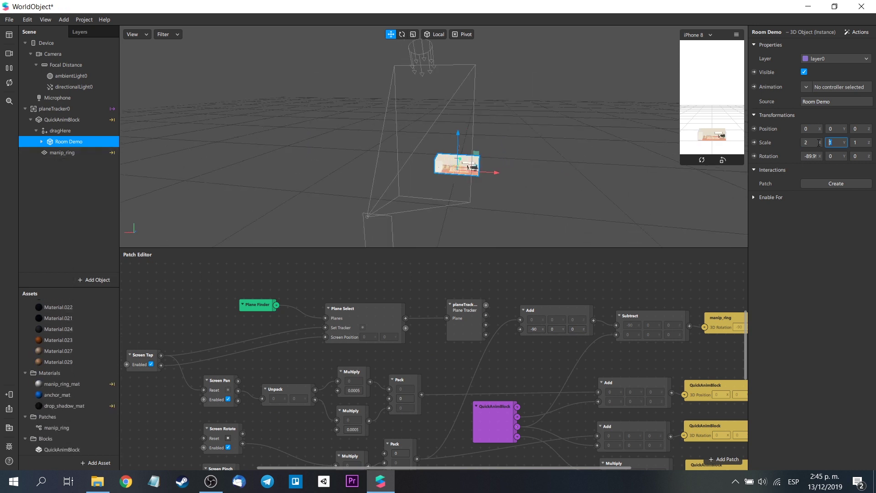
pyautogui.write('2')
pyautogui.press('Tab')
# Set the Room Demo object's scale to 6 on all three axes.
pyautogui.click(810, 142)
pyautogui.write('6')
pyautogui.press('Tab')
pyautogui.write('6')
pyautogui.press('Tab')
pyautogui.write('6')
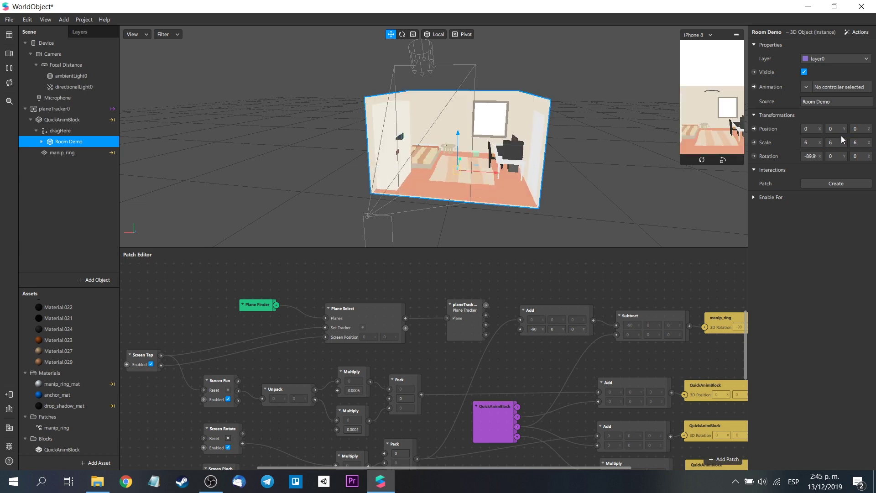
# Enlarge the Room Demo object to a scale of 8 on all three axes.
pyautogui.click(810, 142)
pyautogui.write('8')
pyautogui.press('Tab')
pyautogui.write('8')
pyautogui.press('Tab')
pyautogui.write('8')
pyautogui.scroll(4, 467, 220)
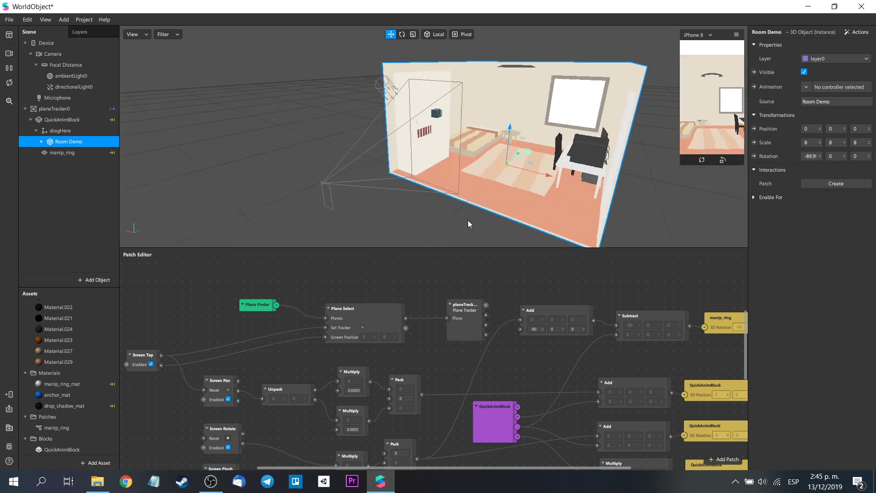
pyautogui.moveTo(494, 235); pyautogui.dragTo(598, 220)
pyautogui.scroll(-2, 610, 201)
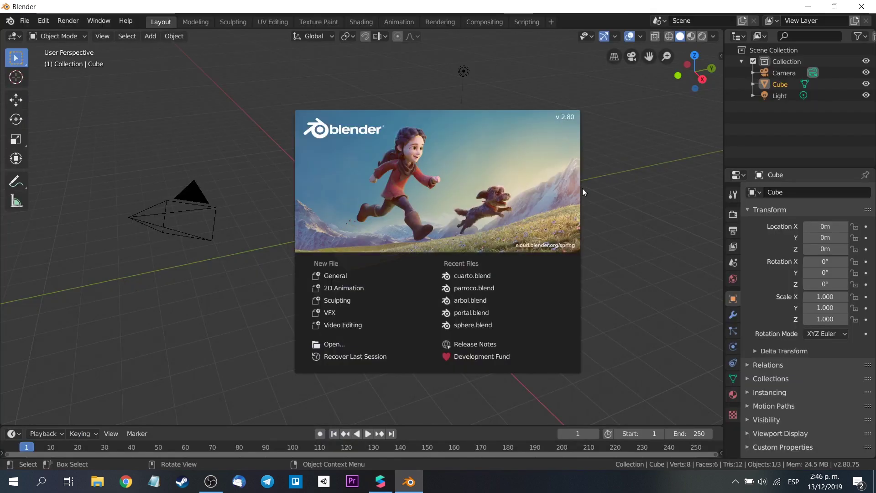
# Switch to Blender, dismiss the splash screen and put the default cube into Edit Mode.
pyautogui.click(600, 197)
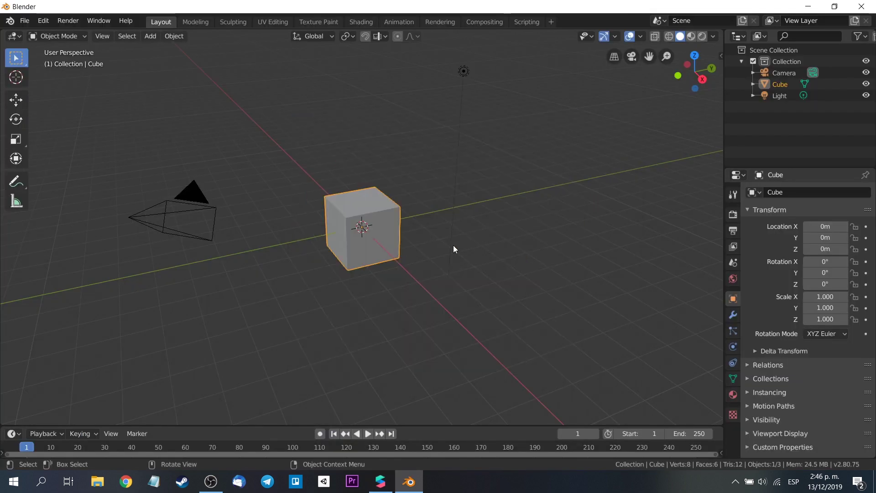
pyautogui.moveTo(438, 260); pyautogui.dragTo(255, 201, button='middle')
pyautogui.click(72, 40)
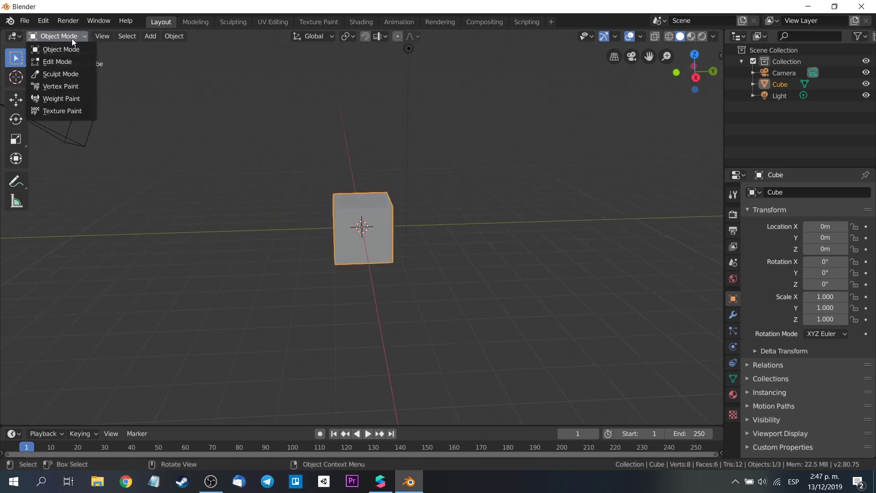
pyautogui.click(58, 61)
pyautogui.scroll(3, 324, 206)
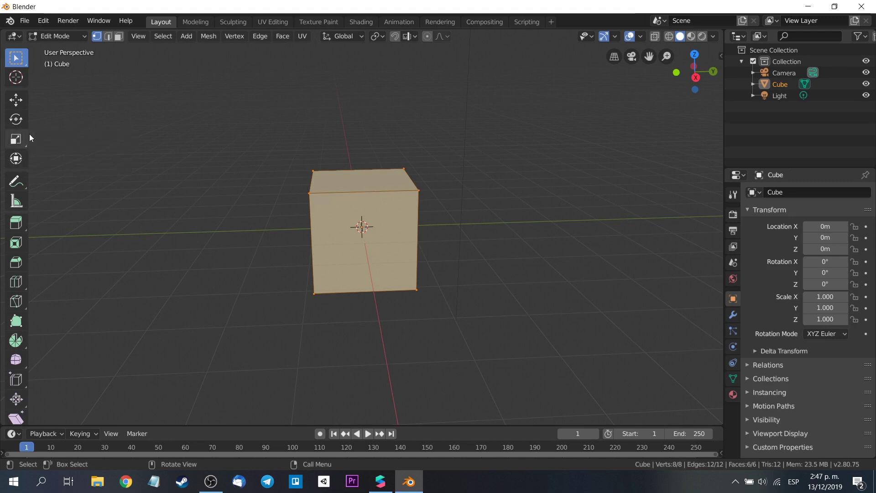
# Stretch the cube along the Y axis into a wide box with the Scale tool and deselect its geometry.
pyautogui.click(15, 139)
pyautogui.moveTo(407, 226); pyautogui.dragTo(453, 321)
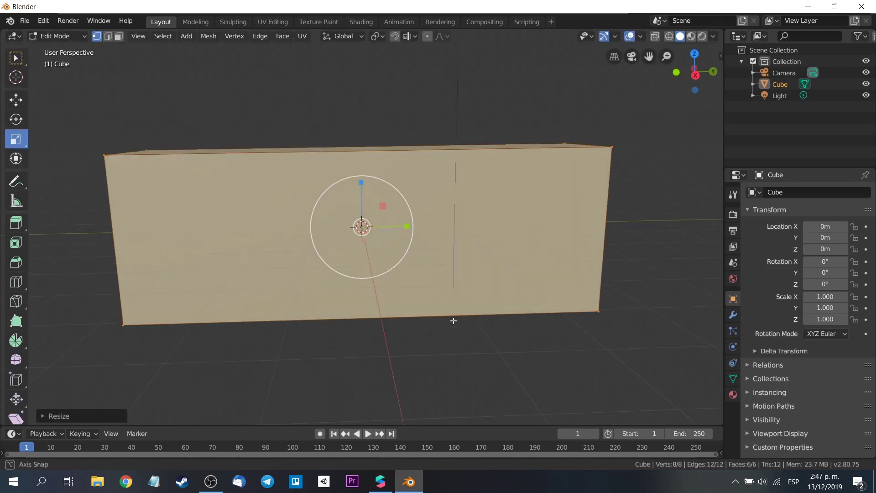
pyautogui.moveTo(454, 321); pyautogui.dragTo(457, 274, button='middle')
pyautogui.scroll(-3, 457, 274)
pyautogui.press('s')
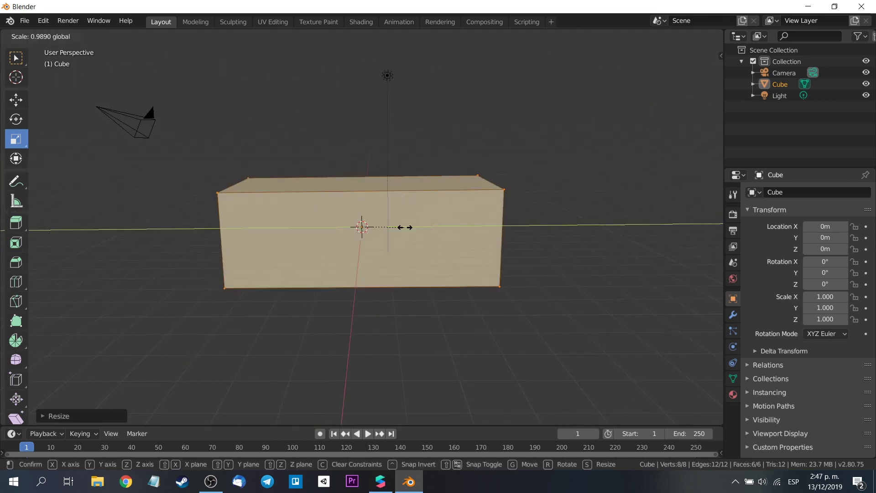
pyautogui.press('Escape')
pyautogui.hotkey('alt', 'a')
pyautogui.moveTo(278, 284); pyautogui.dragTo(263, 239, button='middle')
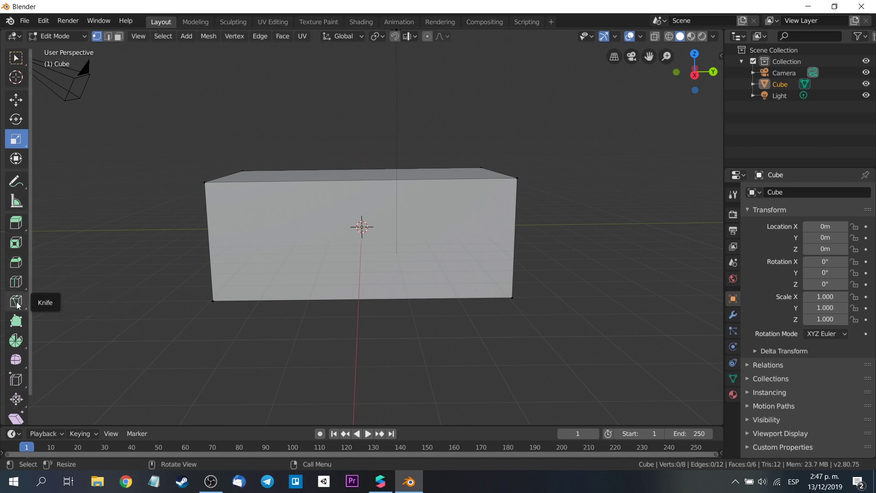
# Add one horizontal loop cut at the box's mid-height and five vertical loop cuts spread along its length.
pyautogui.click(16, 282)
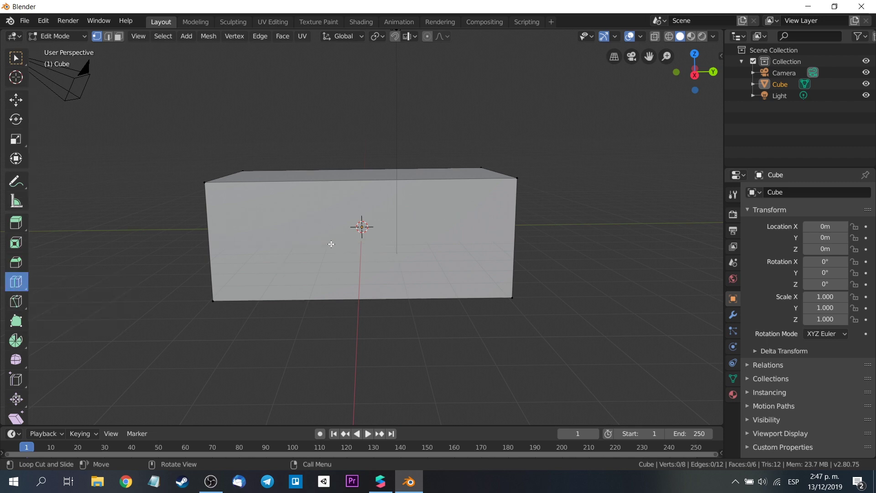
pyautogui.click(241, 235)
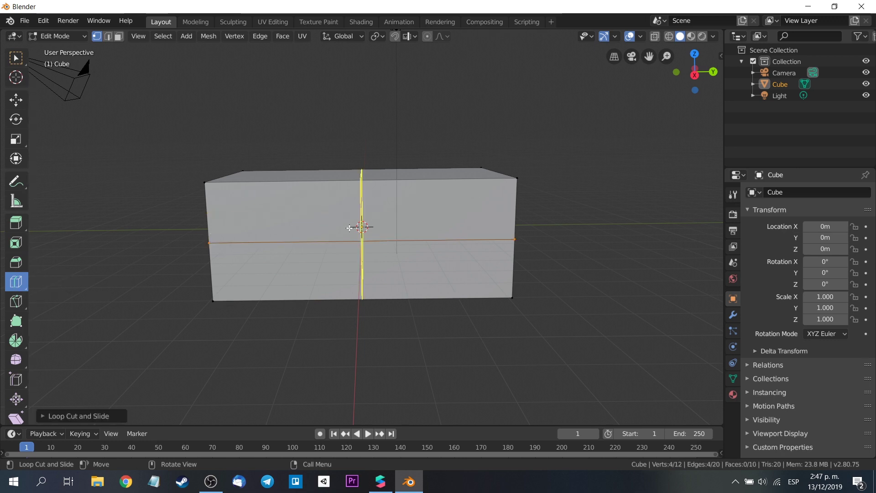
pyautogui.click(362, 228)
pyautogui.click(284, 232)
pyautogui.click(429, 232)
pyautogui.click(322, 235)
pyautogui.click(386, 232)
# Add four more horizontal loop cuts above and below the mid-height cut and activate the Move tool.
pyautogui.click(363, 212)
pyautogui.click(329, 261)
pyautogui.moveTo(511, 338)
pyautogui.mouseDown(button='middle')
pyautogui.moveTo(511, 319)
pyautogui.moveTo(513, 354)
pyautogui.mouseUp(button='middle')
pyautogui.click(365, 243)
pyautogui.click(366, 214)
pyautogui.click(16, 99)
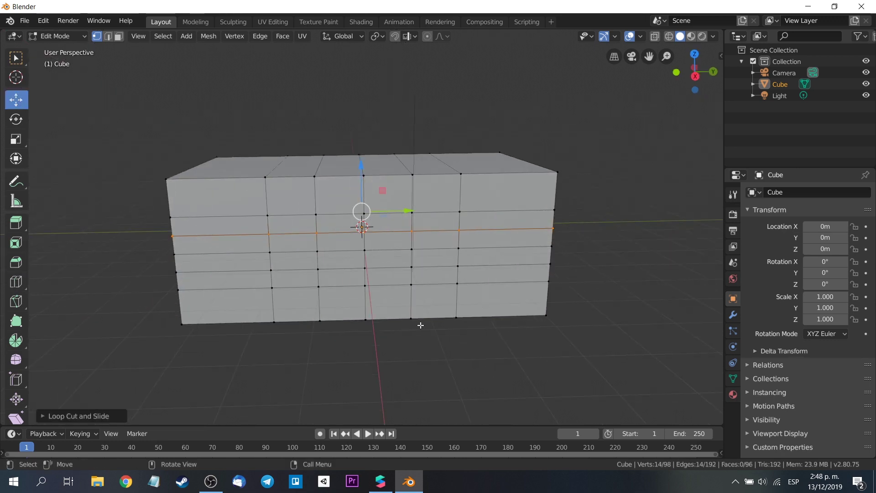
# Delete the lower middle vertices on the box's front face to cut out a doorway opening.
pyautogui.scroll(2, 406, 319)
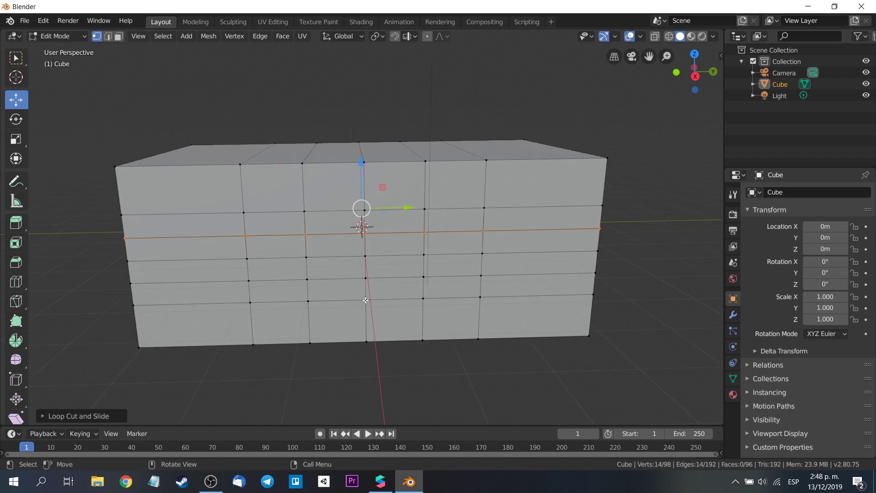
pyautogui.click(365, 300)
pyautogui.press('x')
pyautogui.click(366, 300)
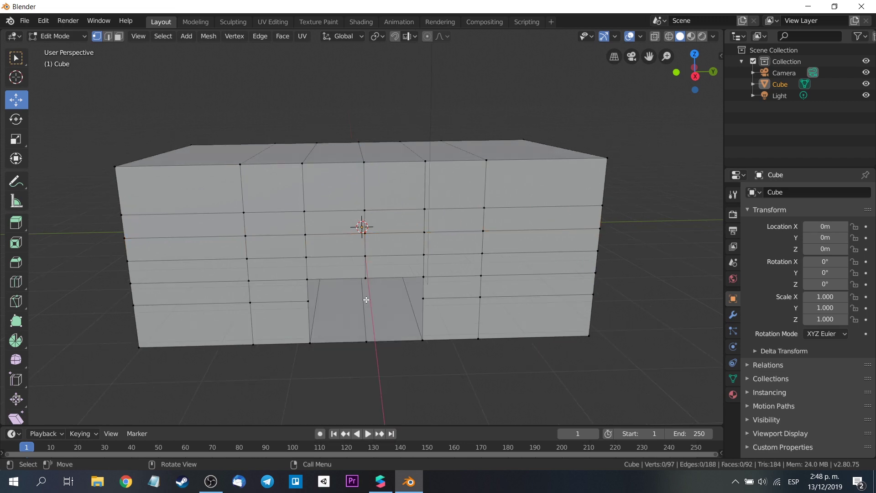
pyautogui.moveTo(406, 366); pyautogui.dragTo(402, 355, button='middle')
pyautogui.click(362, 252)
pyautogui.press('x')
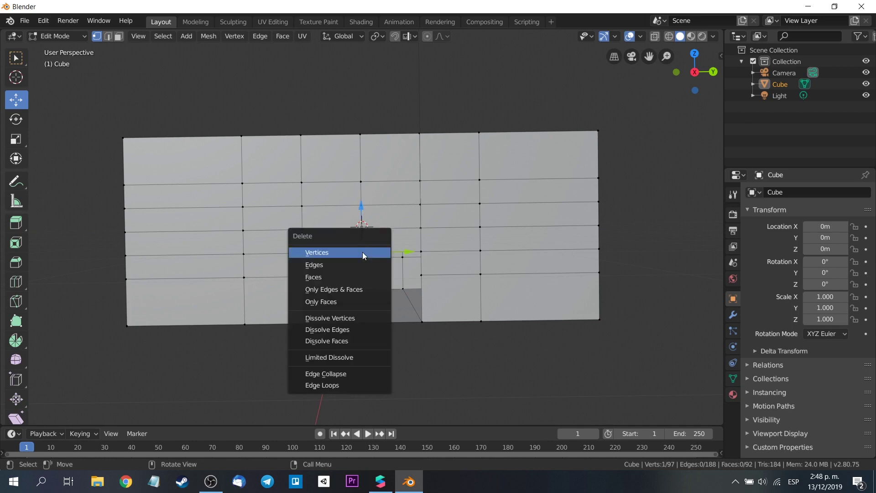
pyautogui.click(364, 254)
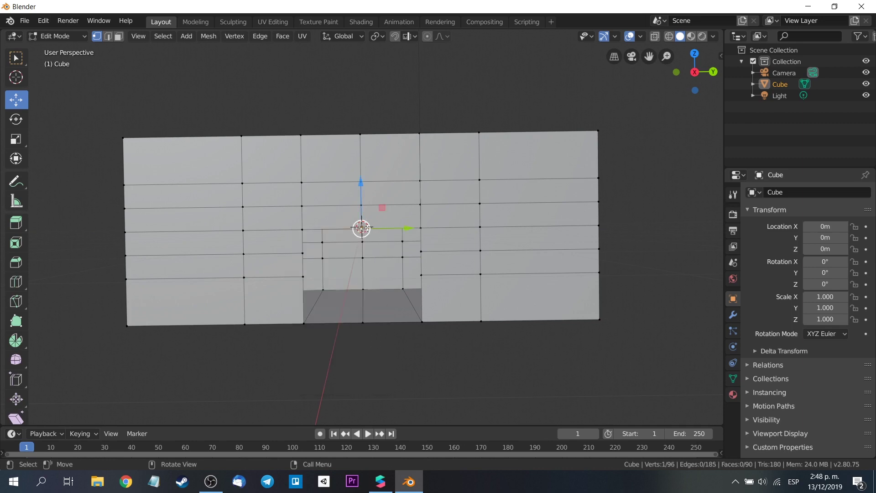
pyautogui.press('x')
pyautogui.click(368, 228)
pyautogui.moveTo(416, 356); pyautogui.dragTo(182, 91, button='middle')
# Export the model as a Collada file named "cubo oclusion.dae" into the Tutorial folder.
pyautogui.click(25, 21)
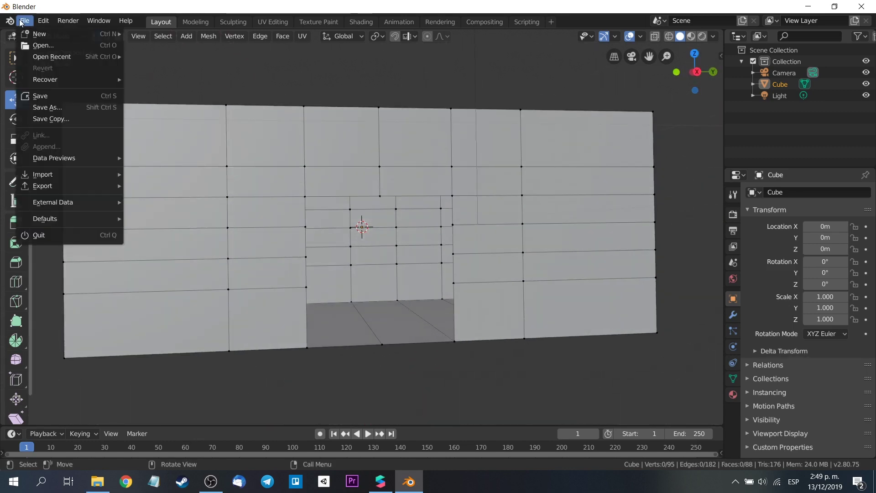
pyautogui.moveTo(74, 190)
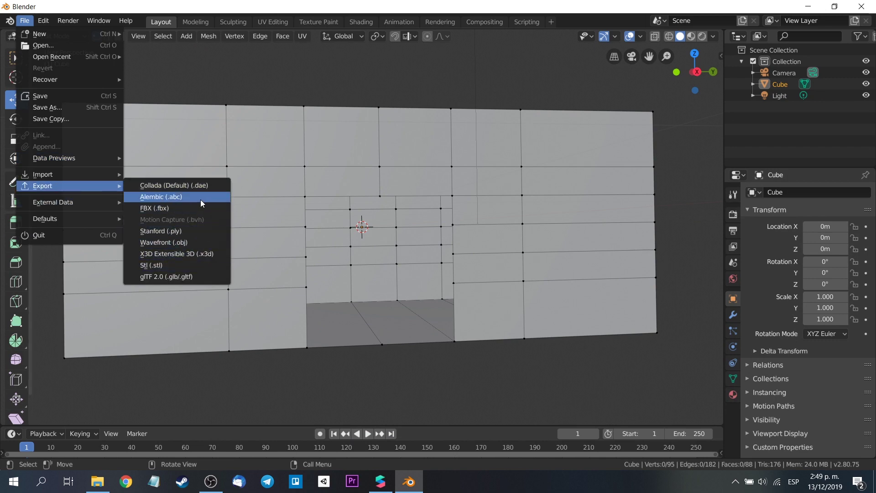
pyautogui.click(192, 185)
pyautogui.press('Return')
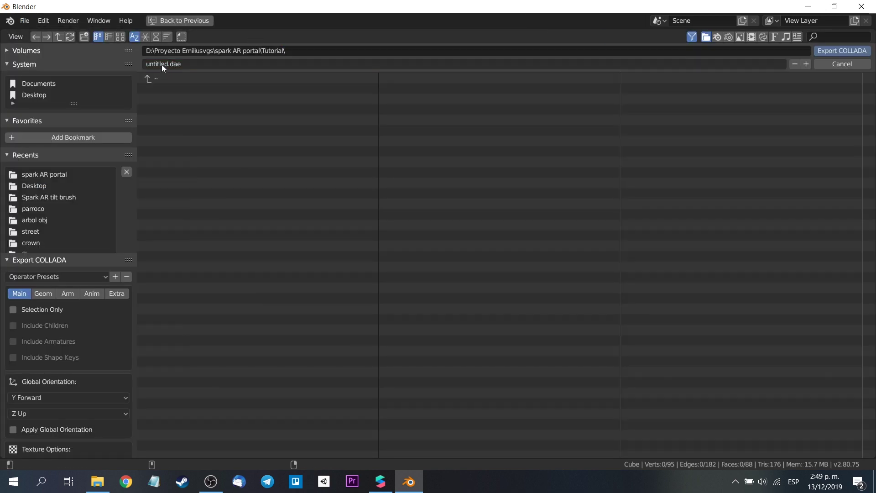
pyautogui.press('Home')
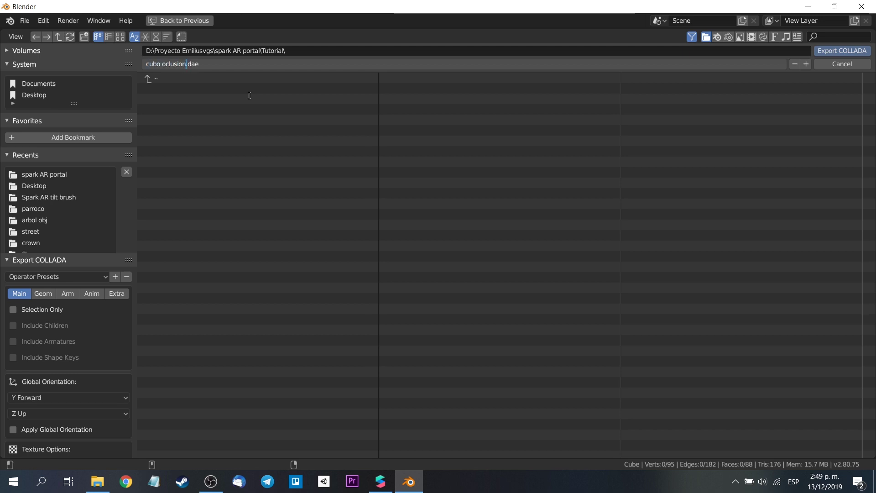
pyautogui.write('cubo oclusion')
pyautogui.click(858, 51)
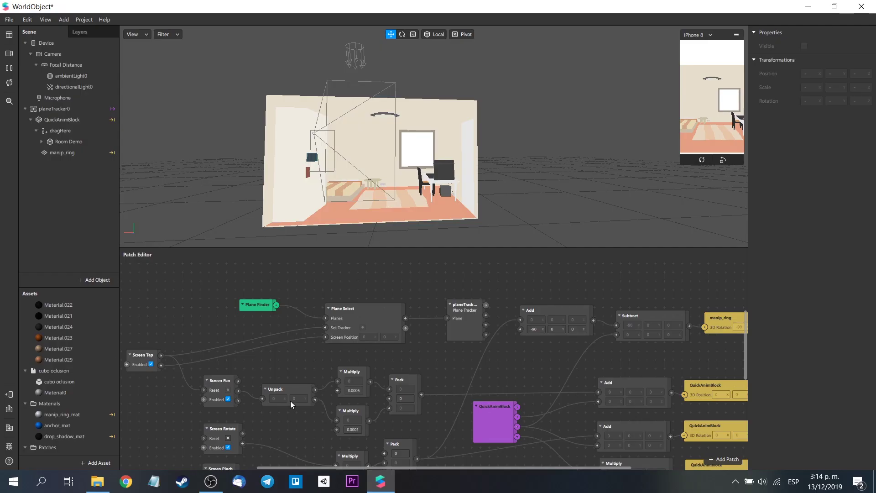
# In Spark AR, import cubo oclusion.dae from the Tutorial folder and nest the object in dragHere above Room Demo.
pyautogui.click(97, 481)
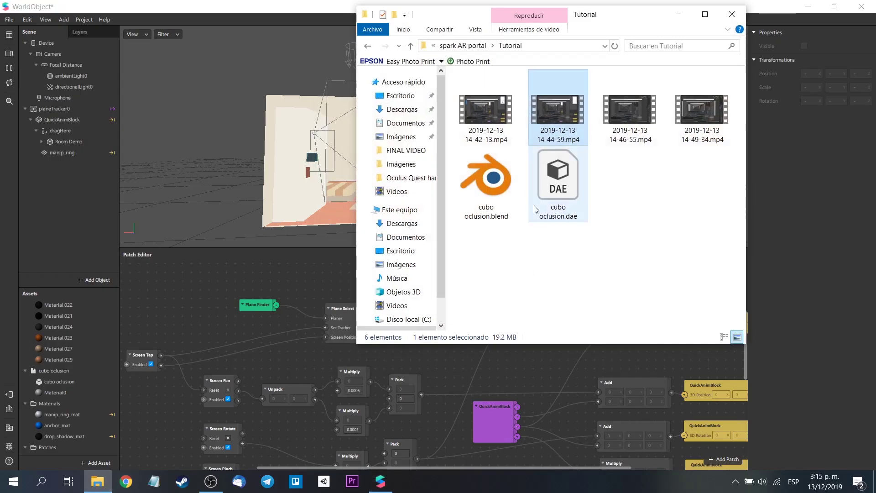
pyautogui.moveTo(575, 179); pyautogui.dragTo(73, 399)
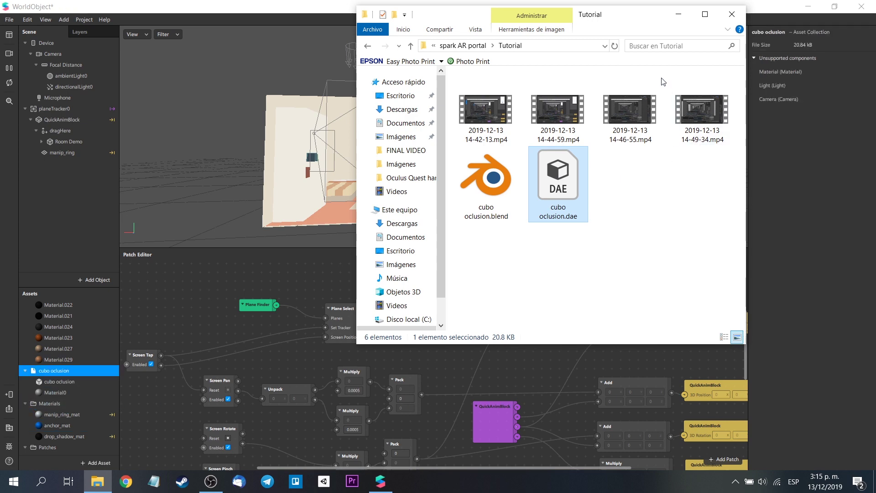
pyautogui.click(681, 14)
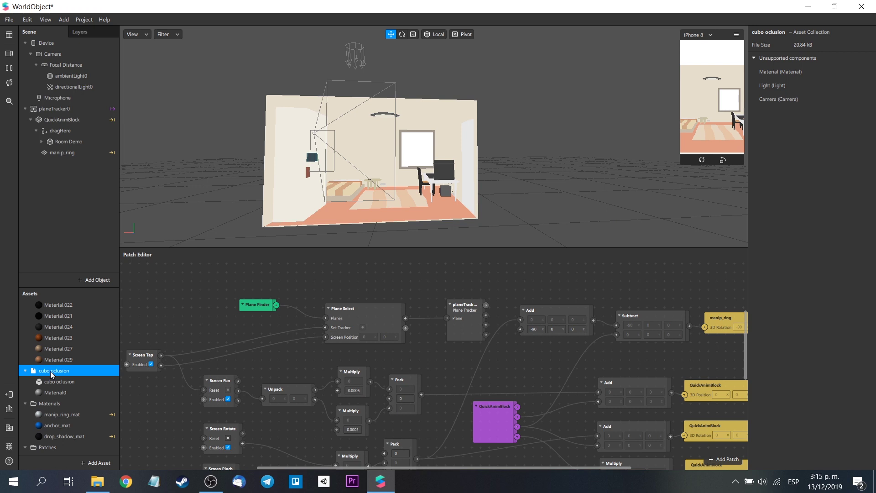
pyautogui.moveTo(81, 180); pyautogui.dragTo(65, 128)
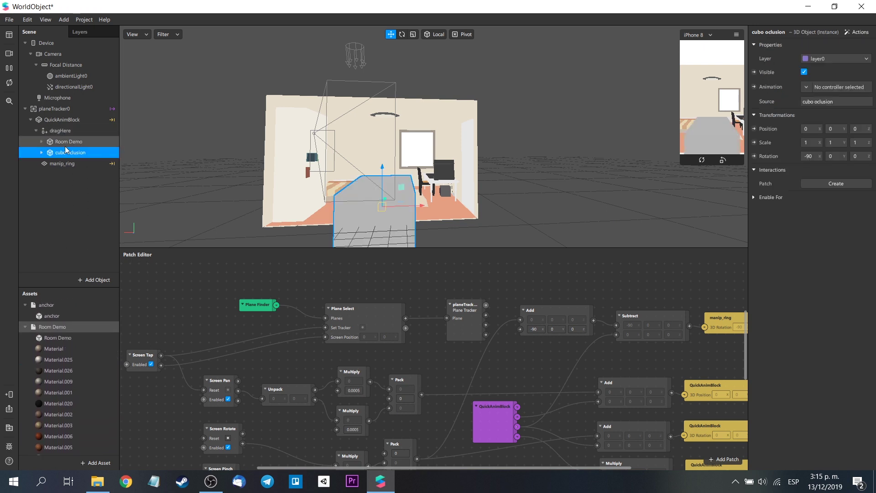
pyautogui.moveTo(64, 157); pyautogui.dragTo(73, 137)
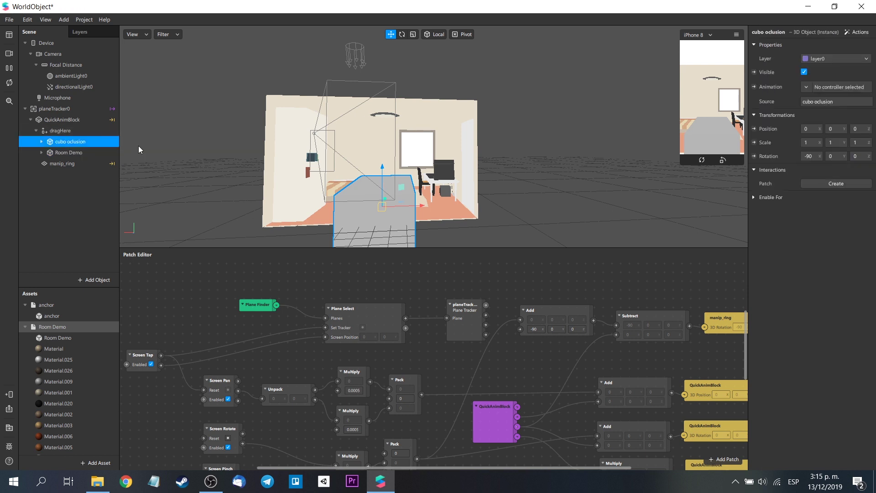
# Raise the cubo oclusion object to about Y 0.275 and rotate it so its doorway faces the room's open front.
pyautogui.scroll(-2, 487, 225)
pyautogui.moveTo(488, 226); pyautogui.dragTo(425, 233, button='right')
pyautogui.moveTo(383, 153); pyautogui.dragTo(386, 121)
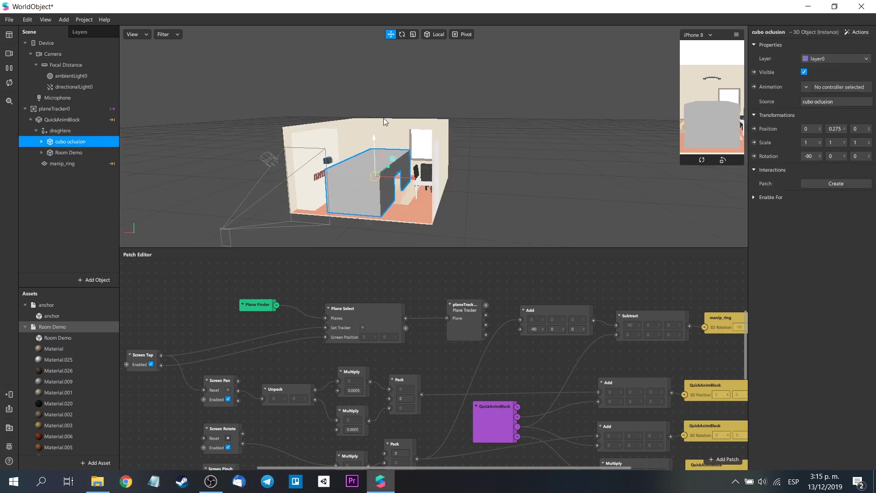
pyautogui.click(403, 35)
pyautogui.moveTo(409, 163); pyautogui.dragTo(380, 184)
pyautogui.click(390, 34)
# Set the occlusion box's scale to 2.5 on all three axes and raise it to about Y 0.519.
pyautogui.click(816, 143)
pyautogui.write('3')
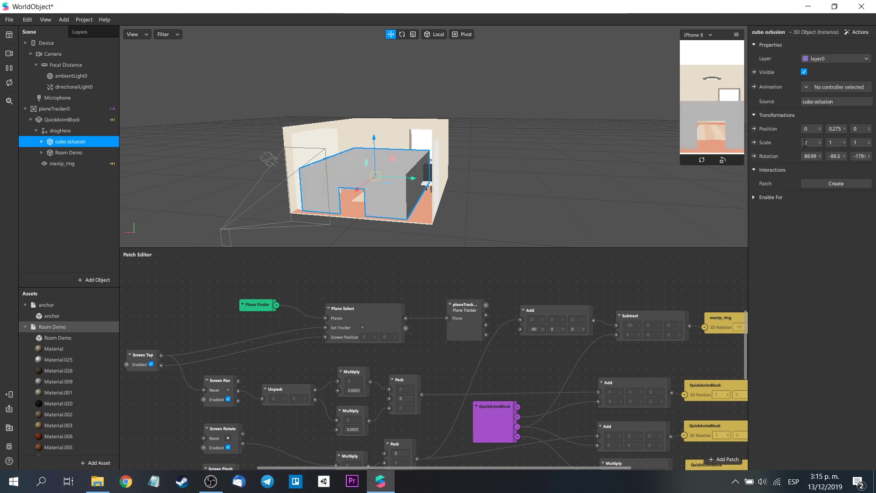
pyautogui.press('Tab')
pyautogui.write('3')
pyautogui.click(811, 143)
pyautogui.click(835, 143)
pyautogui.write('2.5')
pyautogui.click(810, 142)
pyautogui.write('2.5')
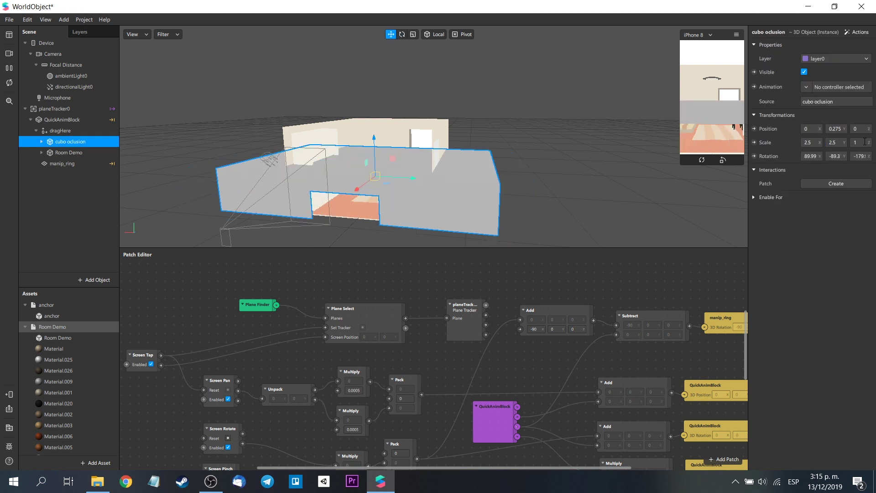
pyautogui.click(858, 142)
pyautogui.write('2.5')
pyautogui.moveTo(375, 137); pyautogui.dragTo(376, 120)
pyautogui.moveTo(377, 120); pyautogui.dragTo(523, 141, button='right')
# Set the Cube mesh's Material0 to the Alpha blend mode with 0% opacity.
pyautogui.click(41, 142)
pyautogui.click(66, 174)
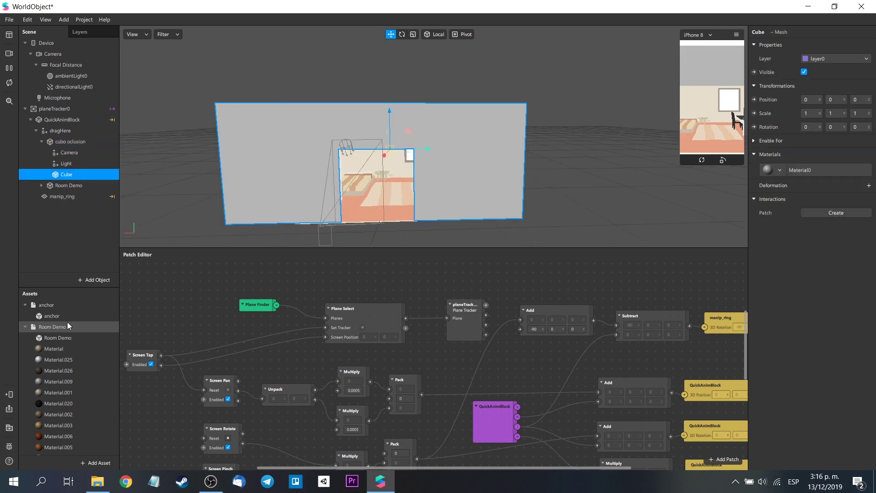
pyautogui.click(25, 327)
pyautogui.click(71, 360)
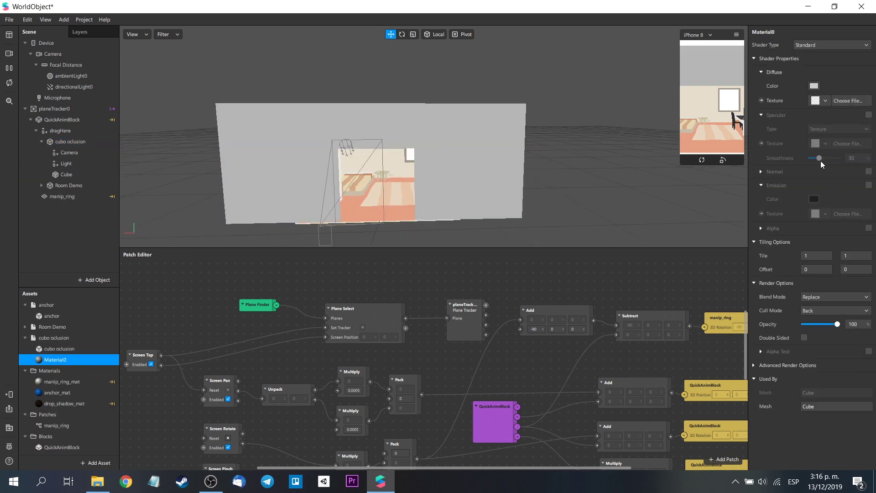
pyautogui.click(829, 301)
pyautogui.click(831, 316)
pyautogui.moveTo(834, 325); pyautogui.dragTo(795, 328)
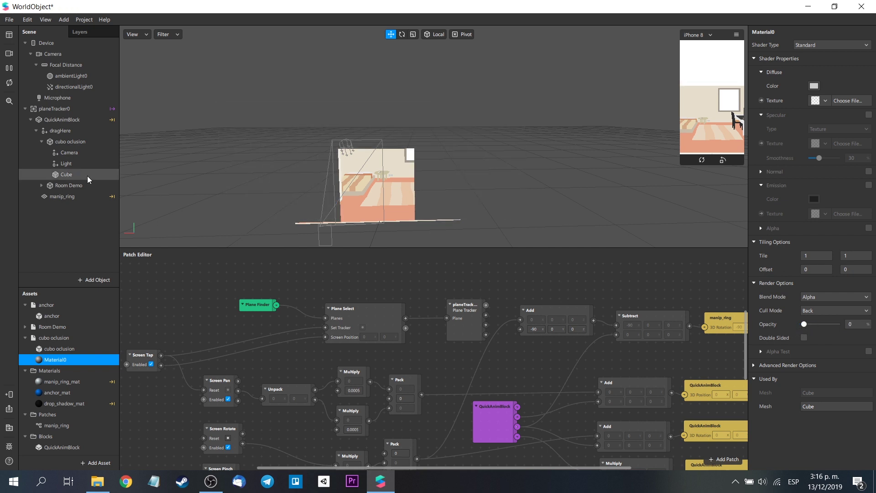
# Hide and show the cubo oclusion object to check its masking effect, and lower it to about Y 0.503.
pyautogui.click(81, 144)
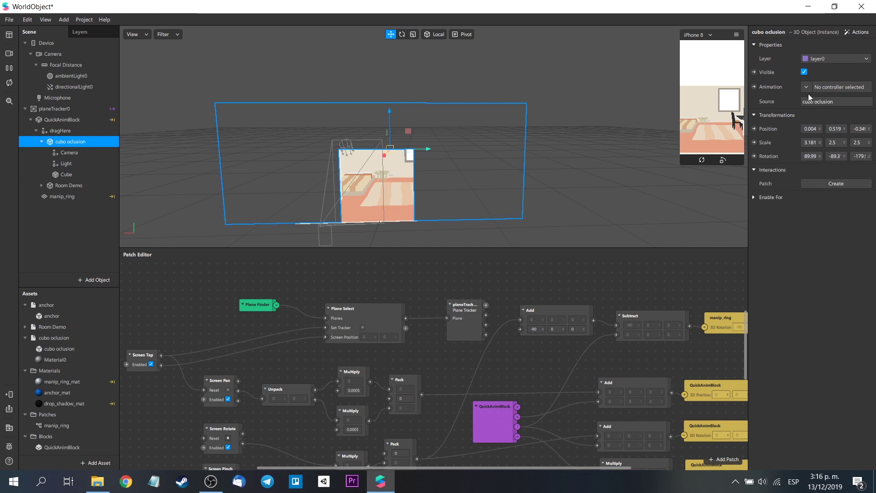
pyautogui.click(804, 72)
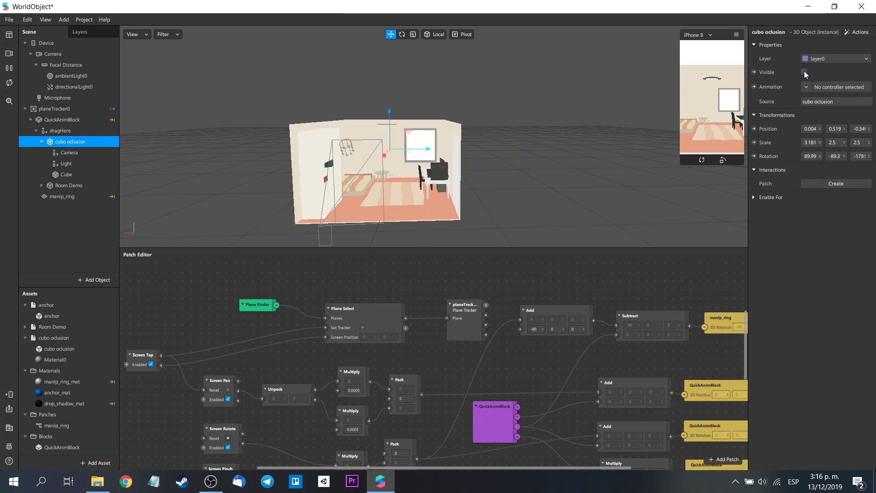
pyautogui.click(804, 72)
pyautogui.moveTo(389, 113); pyautogui.dragTo(389, 115)
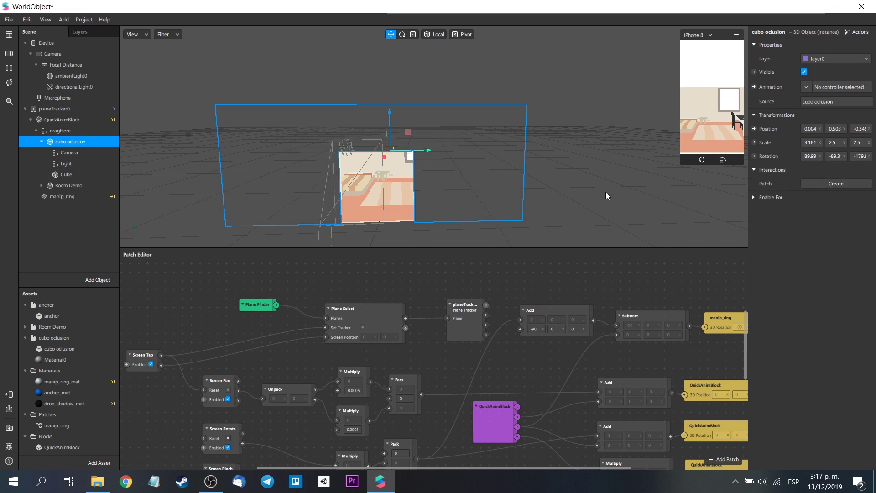
# Narrow the occlusion box and its doorway to a Y scale of about 1.651.
pyautogui.click(606, 196)
pyautogui.click(70, 141)
pyautogui.click(412, 34)
pyautogui.moveTo(428, 150); pyautogui.dragTo(414, 156)
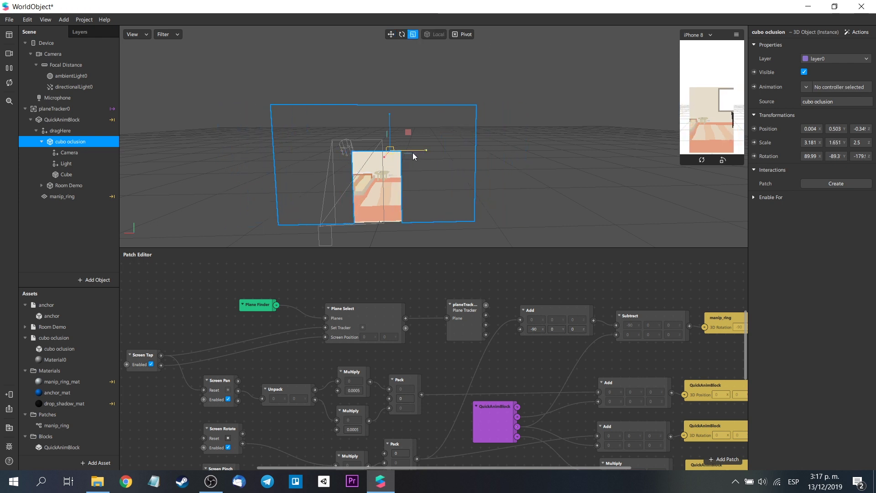
pyautogui.click(551, 160)
pyautogui.moveTo(551, 160)
pyautogui.mouseDown()
pyautogui.moveTo(505, 187)
pyautogui.moveTo(330, 179)
pyautogui.moveTo(509, 171)
pyautogui.moveTo(546, 159)
pyautogui.mouseUp()
# Lower the occlusion box slightly to a Y position of about 0.498.
pyautogui.click(69, 141)
pyautogui.click(391, 34)
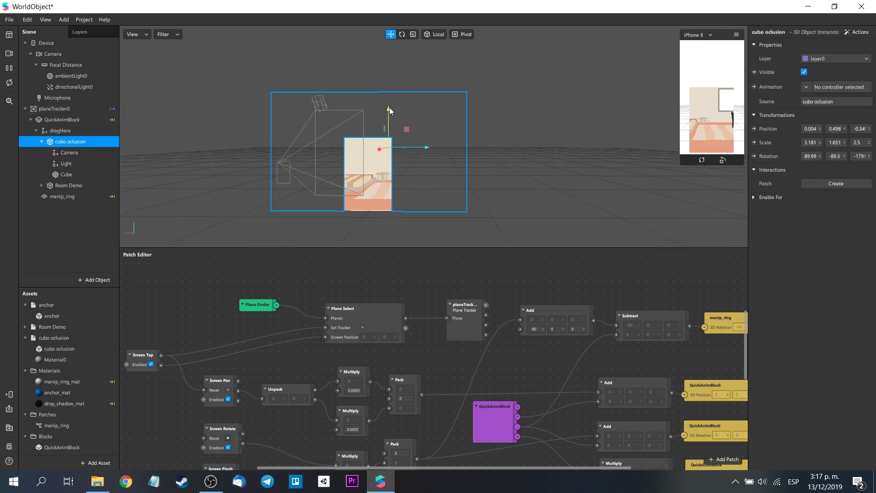
pyautogui.moveTo(390, 108); pyautogui.dragTo(576, 181)
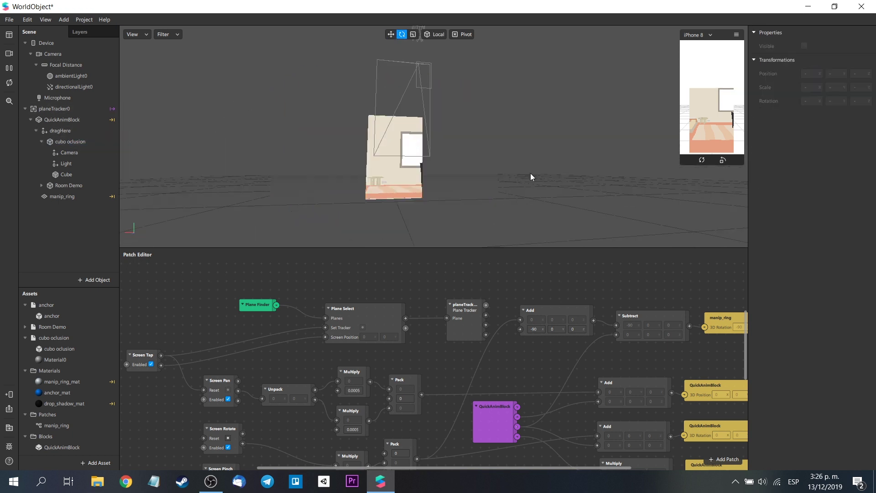
pyautogui.moveTo(530, 174)
pyautogui.mouseDown()
pyautogui.moveTo(473, 193)
pyautogui.moveTo(479, 184)
pyautogui.moveTo(514, 188)
pyautogui.moveTo(513, 174)
pyautogui.mouseUp()
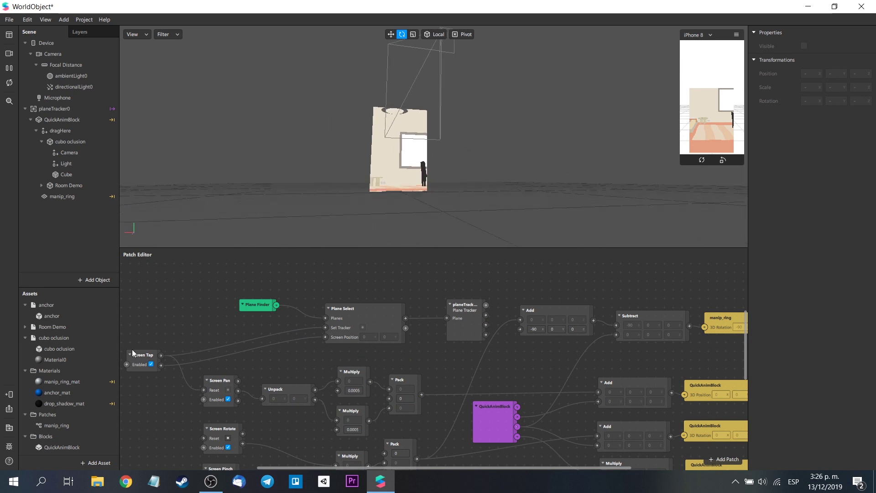
# Search the Spark Library's 3D objects for "arrow" and import the Jump/Boost Arrow model.
pyautogui.click(8, 427)
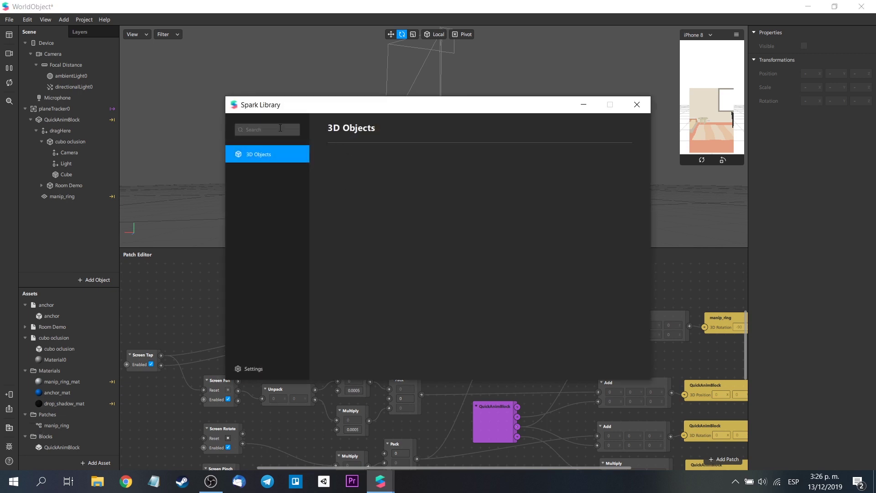
pyautogui.click(280, 129)
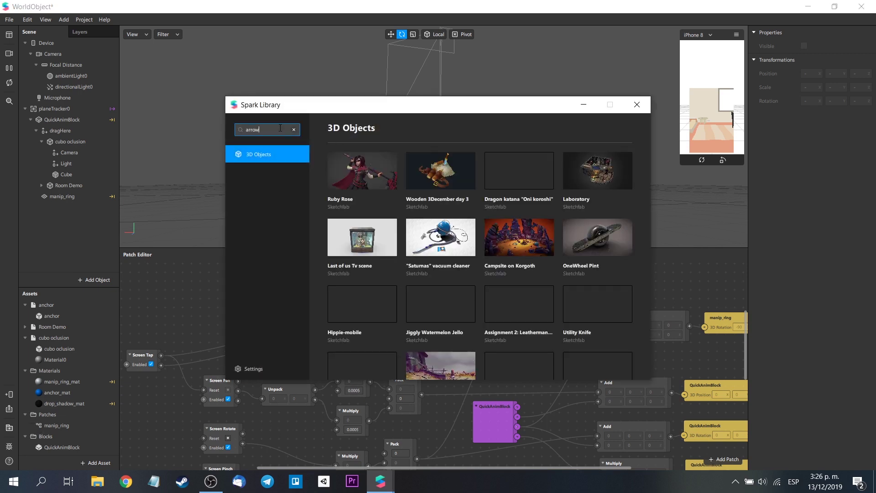
pyautogui.press('Return')
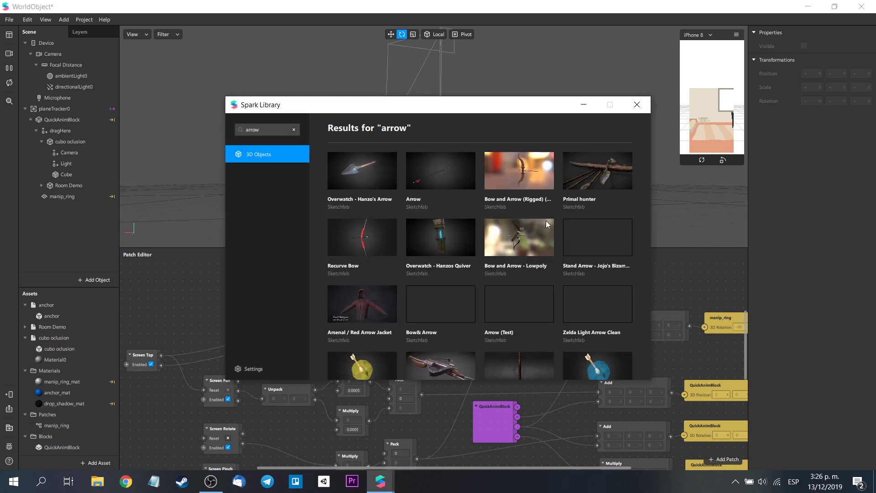
pyautogui.scroll(-10, 546, 219)
pyautogui.click(361, 175)
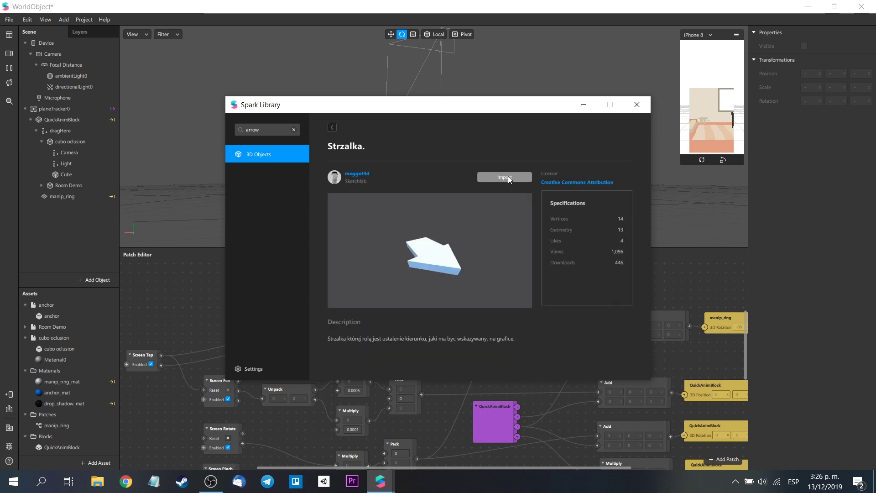
pyautogui.press('BackSpace')
pyautogui.click(357, 312)
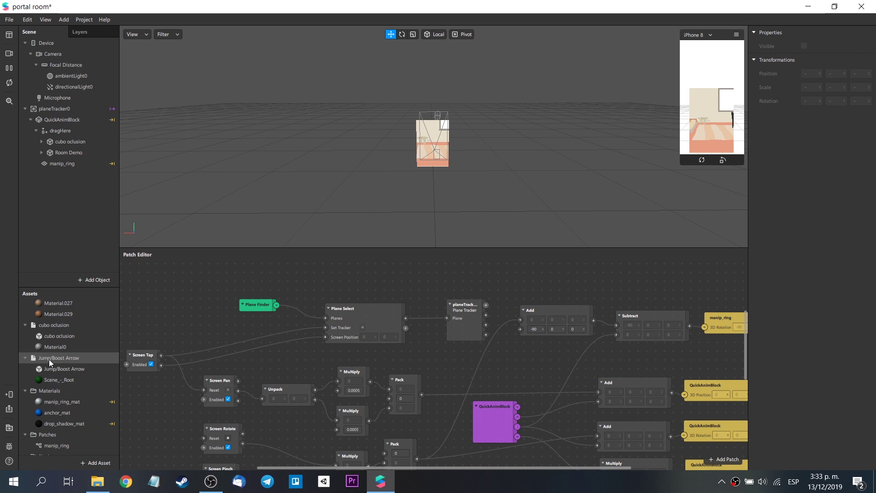
# Nest the Jump/Boost Arrow in dragHere and set its scale to 0.004 on every axis.
pyautogui.click(50, 359)
pyautogui.moveTo(45, 359); pyautogui.dragTo(113, 127)
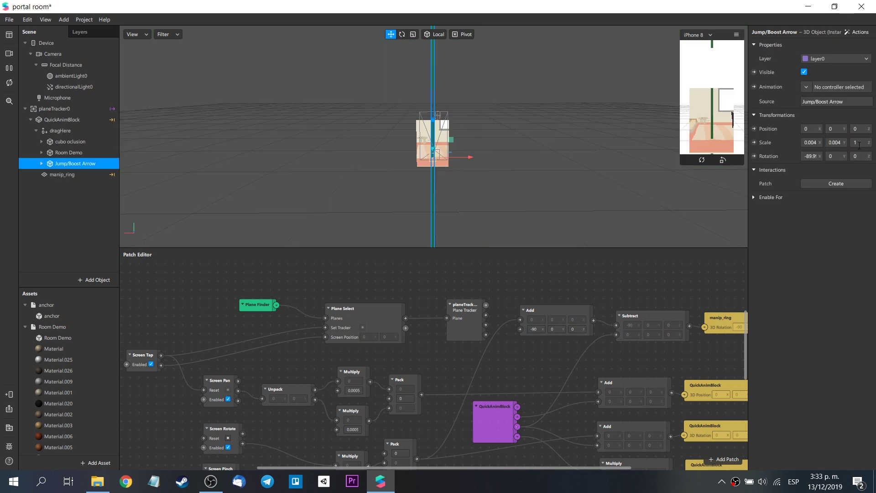
pyautogui.click(859, 145)
pyautogui.write('0.004')
pyautogui.press('Return')
# Place the arrow beside the doorway at about 0.206, 0.276, 0.618 and rotate it to about -174, -10.3, 157.2 degrees.
pyautogui.keyDown('alt'); pyautogui.moveTo(588, 121); pyautogui.dragTo(486, 190); pyautogui.keyUp('alt')
pyautogui.press('e')
pyautogui.moveTo(393, 136); pyautogui.dragTo(538, 170)
# Apply the Pulse animation to the Jump/Boost Arrow.
pyautogui.click(70, 142)
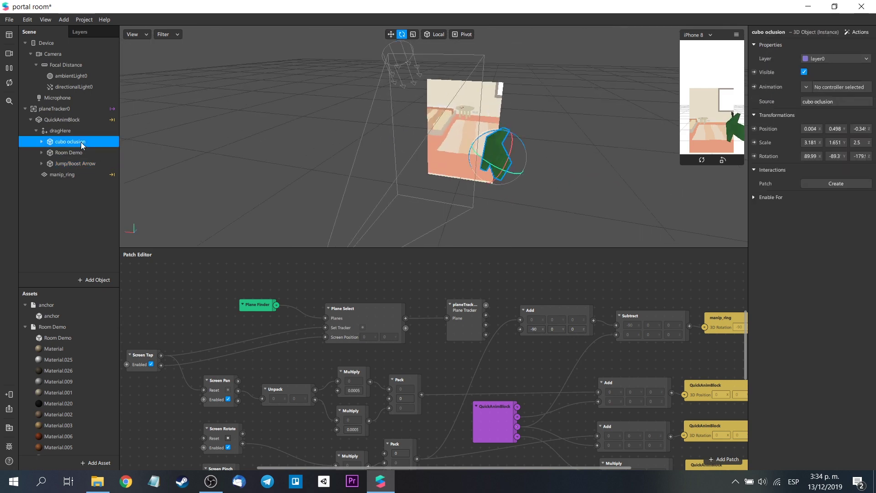
pyautogui.click(76, 164)
pyautogui.click(860, 32)
pyautogui.moveTo(853, 42)
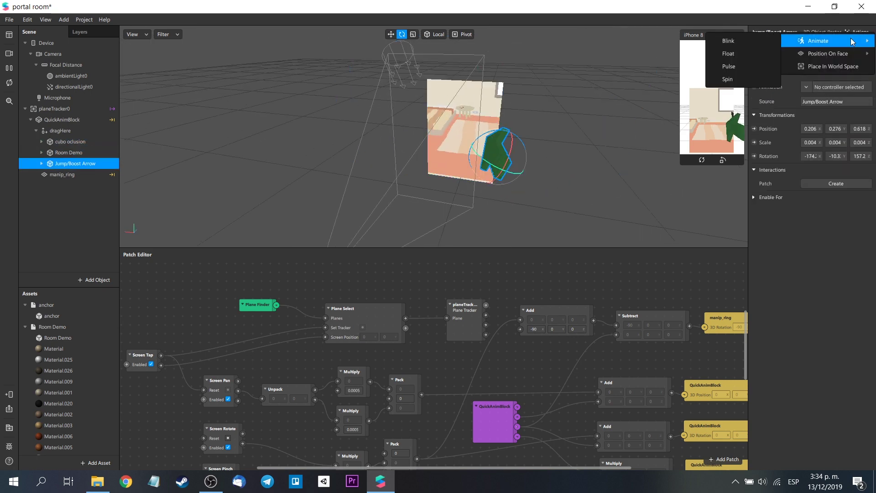
pyautogui.click(749, 62)
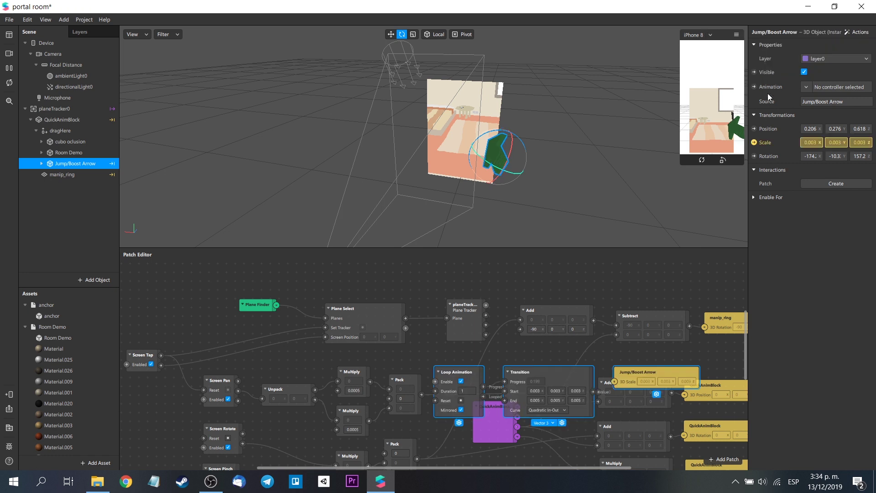
# Move the arrow's Loop Animation, Transition and scale patches into the empty space above the plane tracking patches.
pyautogui.moveTo(557, 371); pyautogui.dragTo(551, 259)
pyautogui.scroll(2, 570, 315)
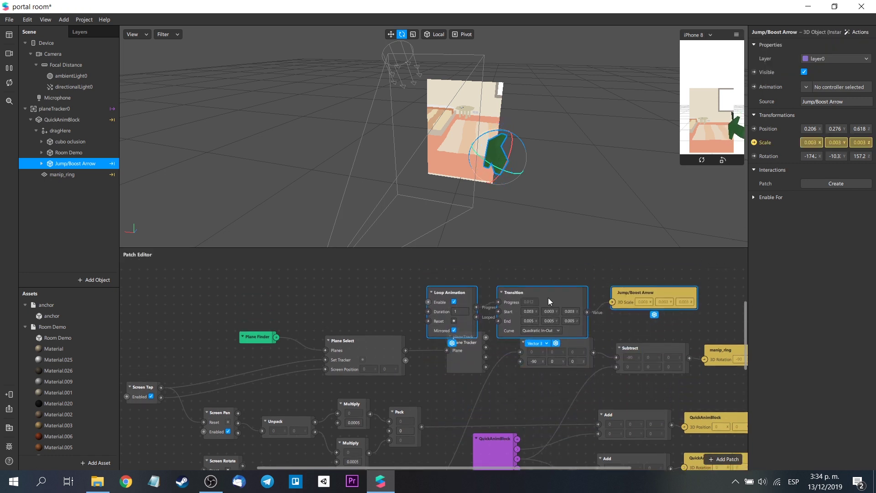
pyautogui.moveTo(548, 298); pyautogui.dragTo(576, 258)
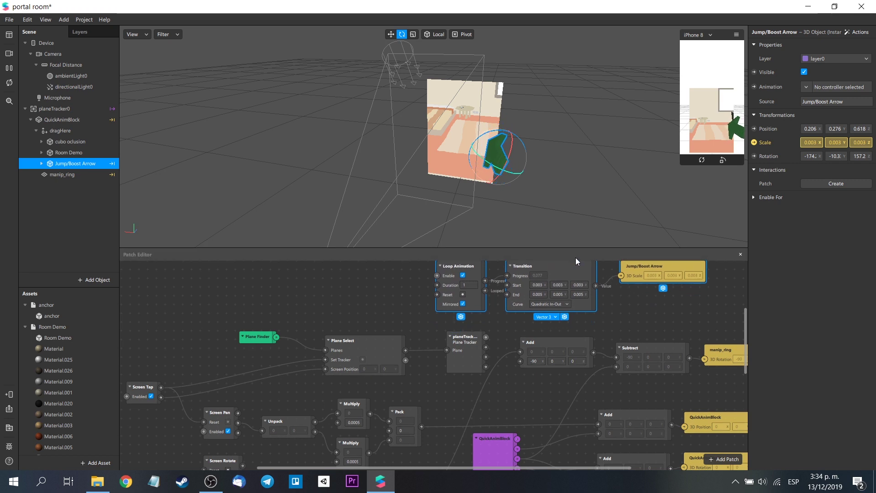
# Duplicate the arrow, give the copy its own Pulse animation, and place it on the doorway's opposite side at about -0.20, 0.349, 0.773.
pyautogui.press('w')
pyautogui.hotkey('ctrl', 'd')
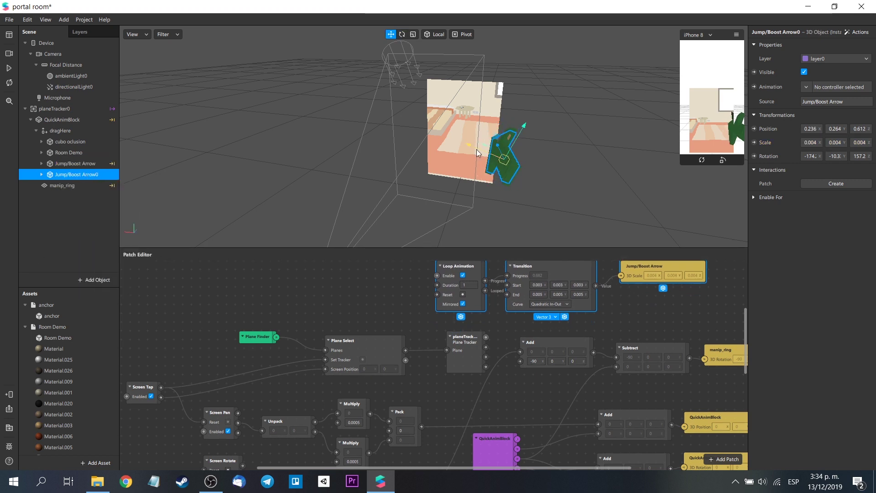
pyautogui.moveTo(407, 161); pyautogui.dragTo(502, 201)
pyautogui.press('w')
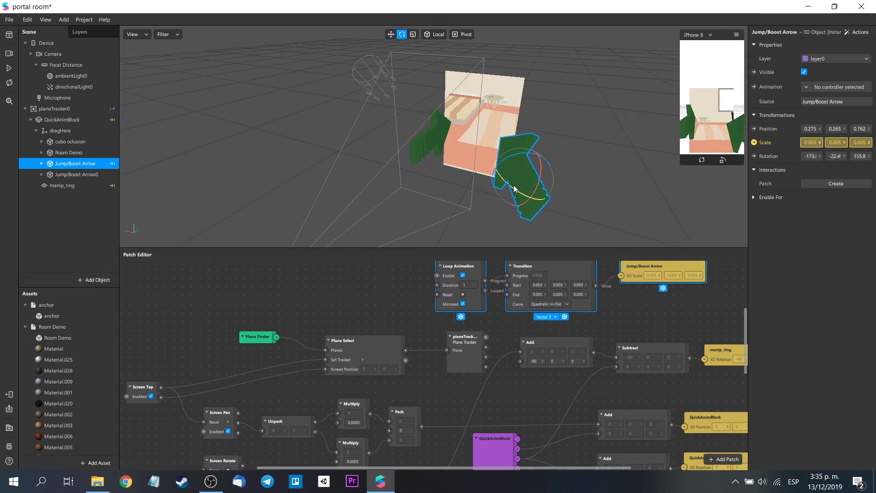
pyautogui.click(421, 147)
pyautogui.click(74, 185)
pyautogui.click(73, 174)
pyautogui.moveTo(347, 137); pyautogui.dragTo(320, 137)
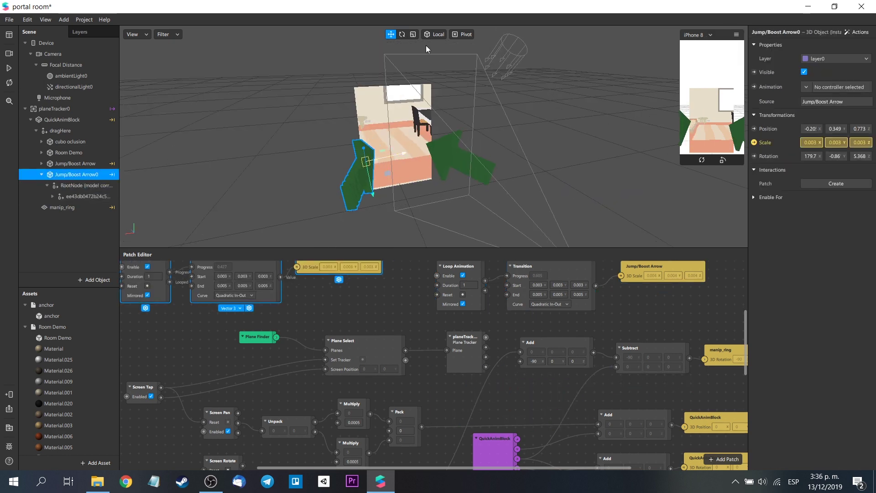
# Rotate Jump/Boost Arrow0 to about 179.6, -22.9, 5.48 degrees and lower it to a Y position of about 0.305.
pyautogui.click(457, 174)
pyautogui.click(12, 68)
pyautogui.scroll(-5, 390, 51)
pyautogui.press('e')
pyautogui.moveTo(390, 51); pyautogui.dragTo(327, 174)
pyautogui.scroll(5, 385, 132)
pyautogui.moveTo(385, 130); pyautogui.dragTo(336, 165)
pyautogui.click(336, 166)
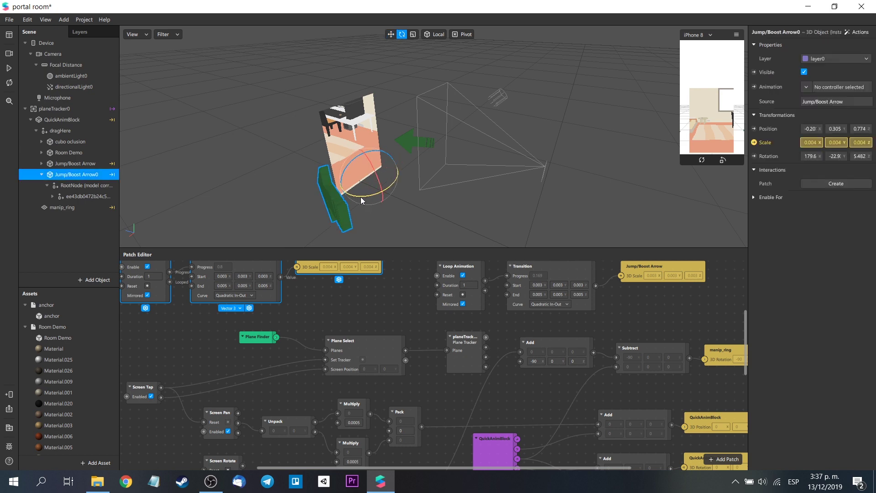
# Turn the duplicate arrow further toward the doorway and raise it slightly.
pyautogui.moveTo(360, 196); pyautogui.dragTo(411, 183)
pyautogui.click(391, 34)
pyautogui.moveTo(391, 153); pyautogui.dragTo(391, 135)
# Move the Cube__0 mesh of the arrow right of the doorway to about -0.34, 0.394, -0.26 and rotate it toward the entrance.
pyautogui.click(500, 157)
pyautogui.click(402, 34)
pyautogui.moveTo(497, 197); pyautogui.dragTo(456, 197)
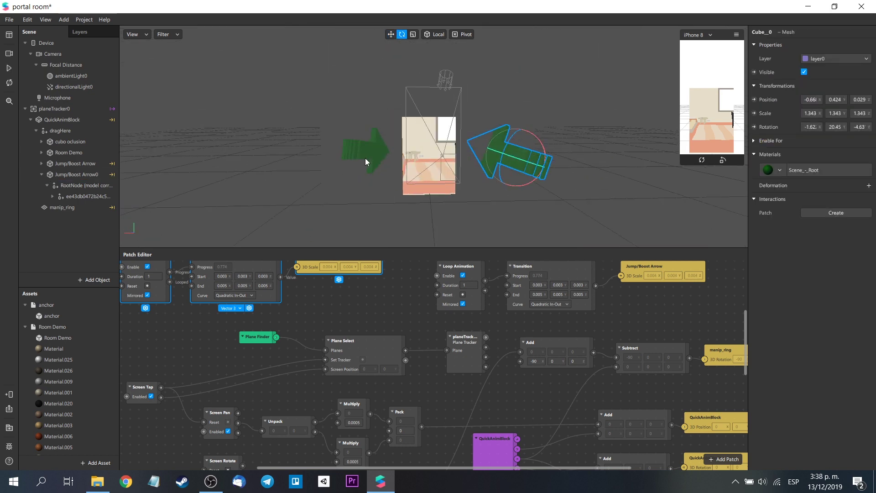
pyautogui.click(9, 68)
pyautogui.moveTo(388, 200); pyautogui.dragTo(410, 201)
pyautogui.moveTo(566, 201); pyautogui.dragTo(589, 204)
pyautogui.click(391, 34)
pyautogui.moveTo(554, 180); pyautogui.dragTo(511, 169)
pyautogui.moveTo(512, 201); pyautogui.dragTo(381, 201)
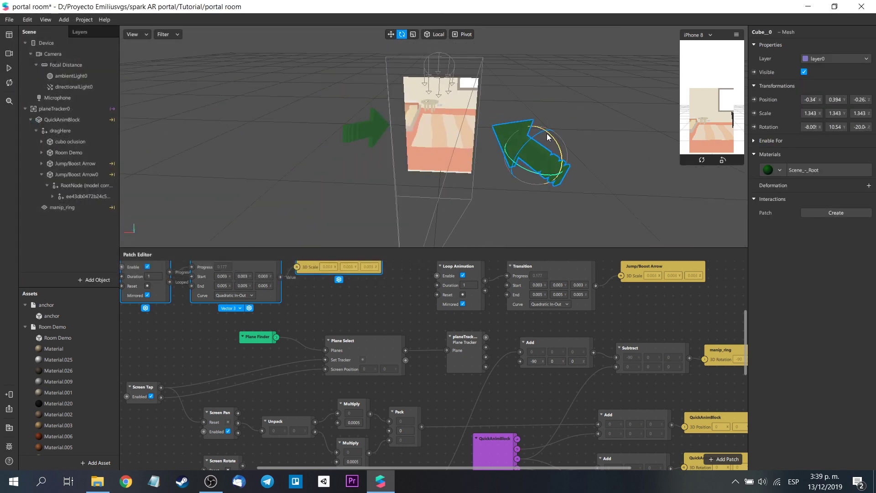
pyautogui.moveTo(554, 137); pyautogui.dragTo(547, 141)
pyautogui.doubleClick(60, 131)
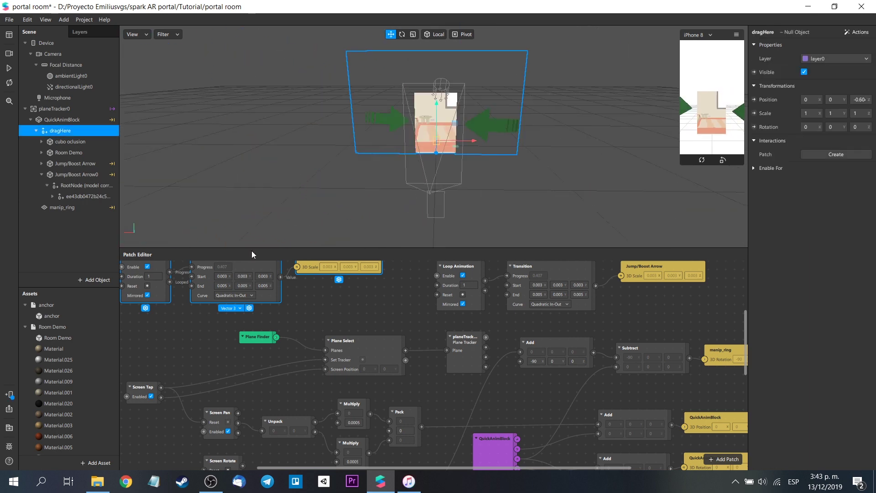
pyautogui.click(388, 120)
pyautogui.moveTo(388, 120); pyautogui.dragTo(363, 61)
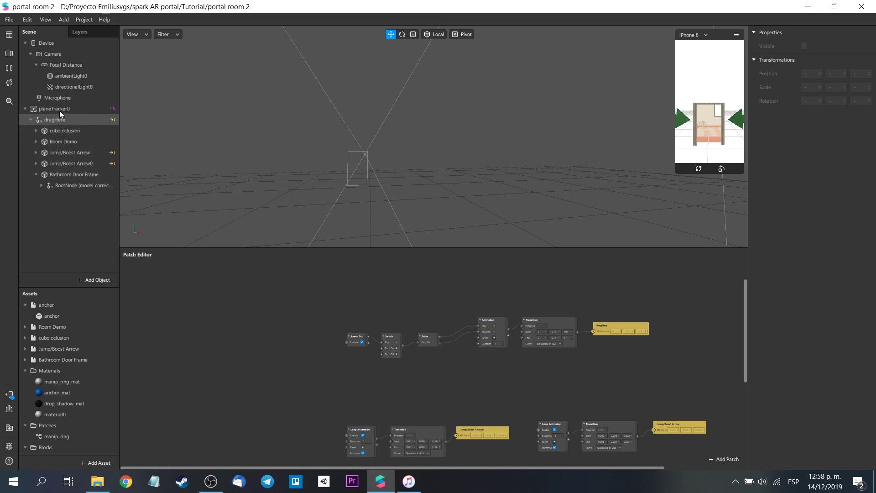
# Examine the patch graph of portal room 2, from the plane tracking and arrow loops to the Screen Tap chain driving dragHere.
pyautogui.scroll(-1, 552, 296)
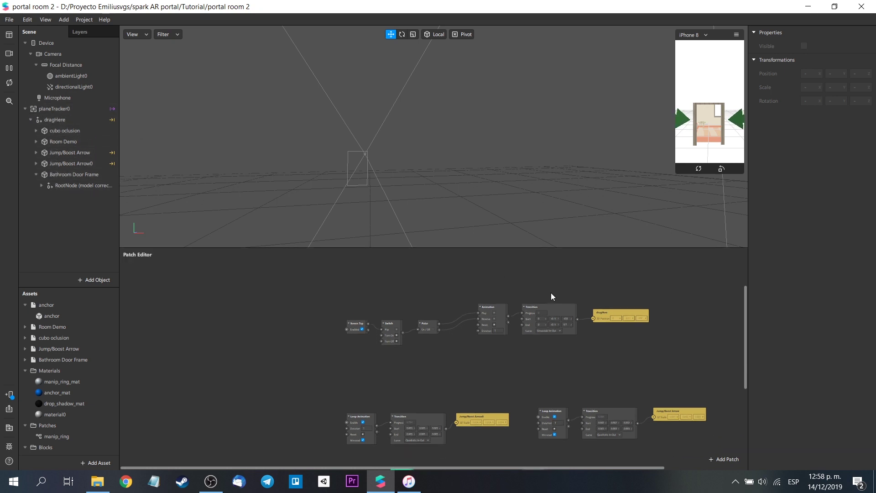
pyautogui.scroll(-5, 553, 298)
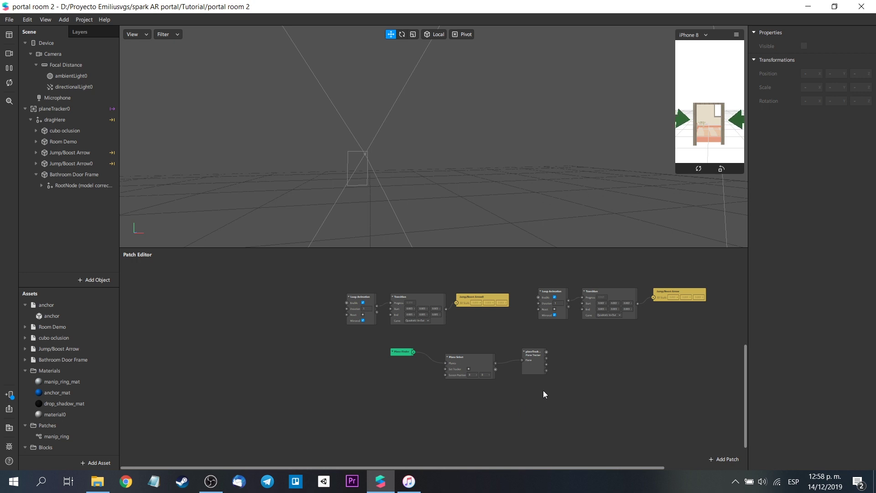
pyautogui.scroll(2, 543, 392)
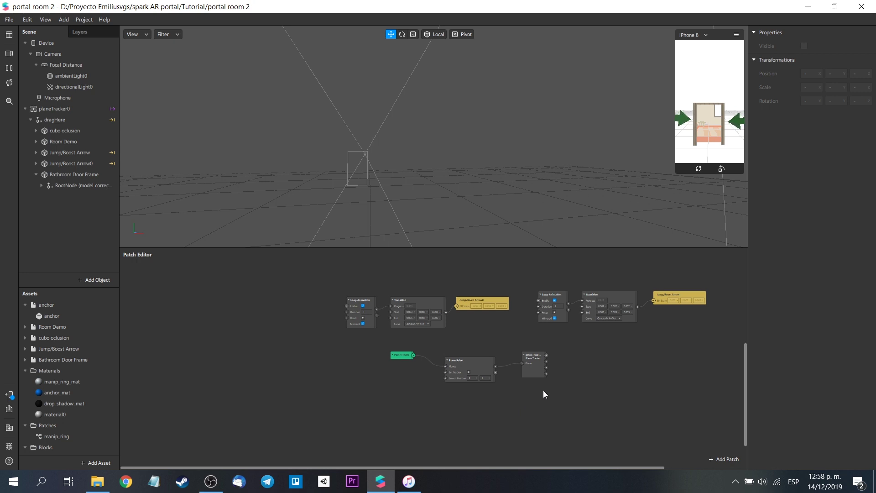
pyautogui.scroll(2, 545, 391)
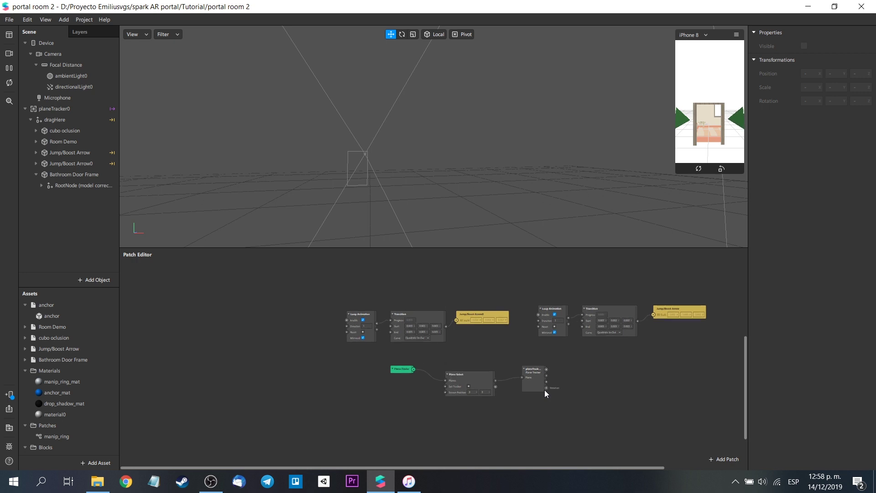
pyautogui.scroll(10, 480, 311)
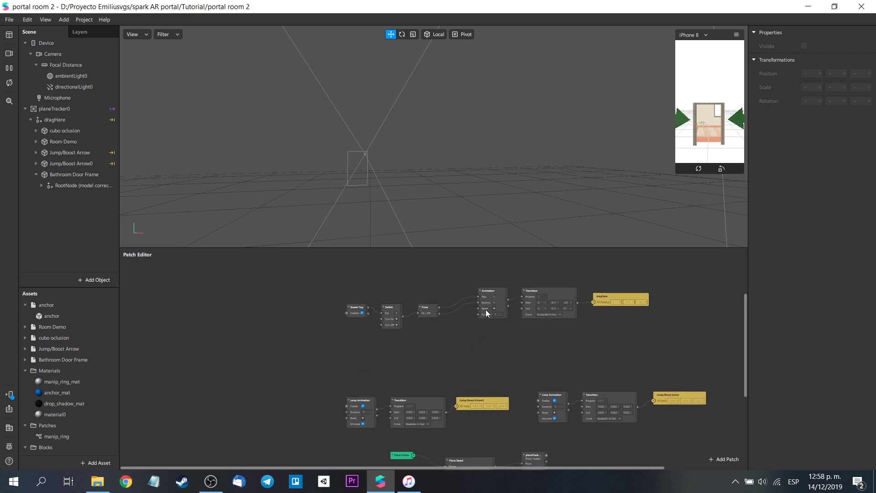
pyautogui.keyDown('ctrl'); pyautogui.scroll(2, 502, 344); pyautogui.keyUp('ctrl')
pyautogui.keyDown('ctrl'); pyautogui.scroll(2, 506, 352); pyautogui.keyUp('ctrl')
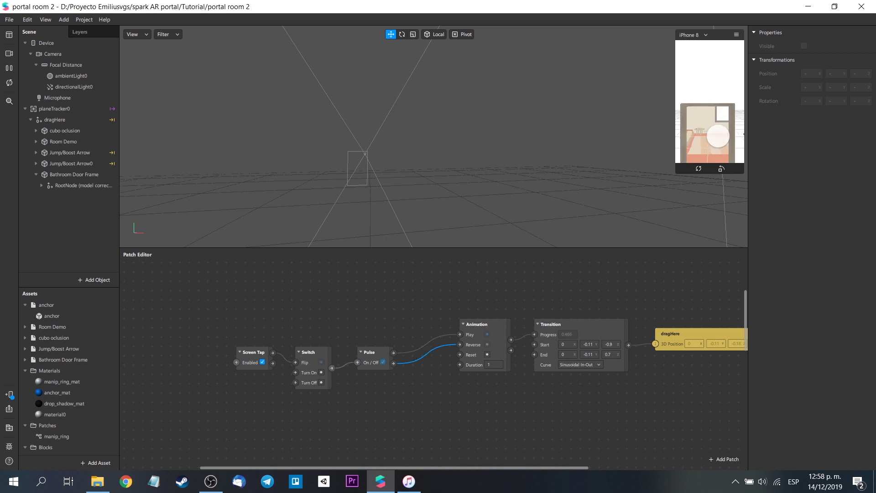
# Test the screen tap in the device preview while viewing how dragHere moves in the scene.
pyautogui.click(719, 136)
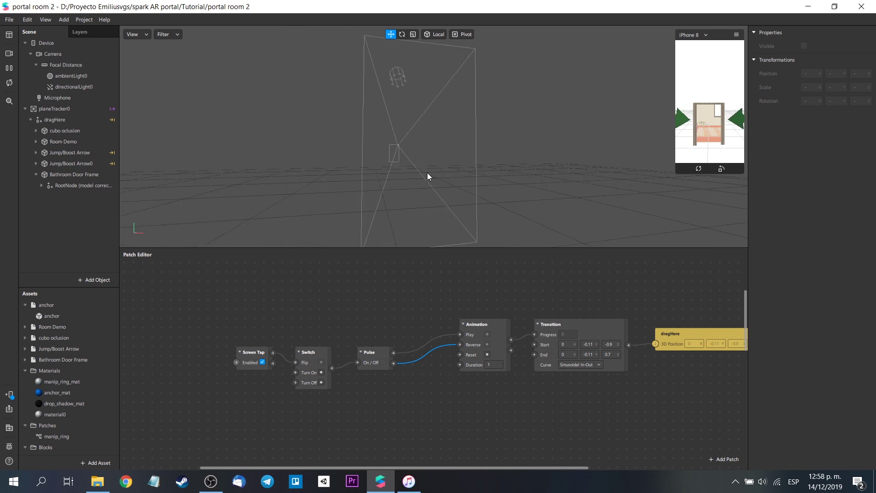
pyautogui.moveTo(369, 184); pyautogui.dragTo(699, 163)
pyautogui.click(698, 163)
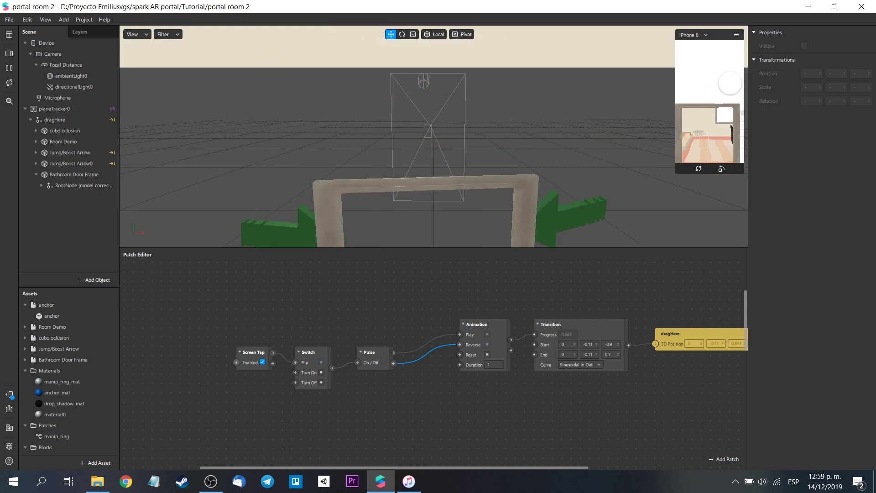
# Set the dragHere Transition's End value to 0, 0.2, 1.2 and test it with a tap in the preview.
pyautogui.click(611, 355)
pyautogui.write('1')
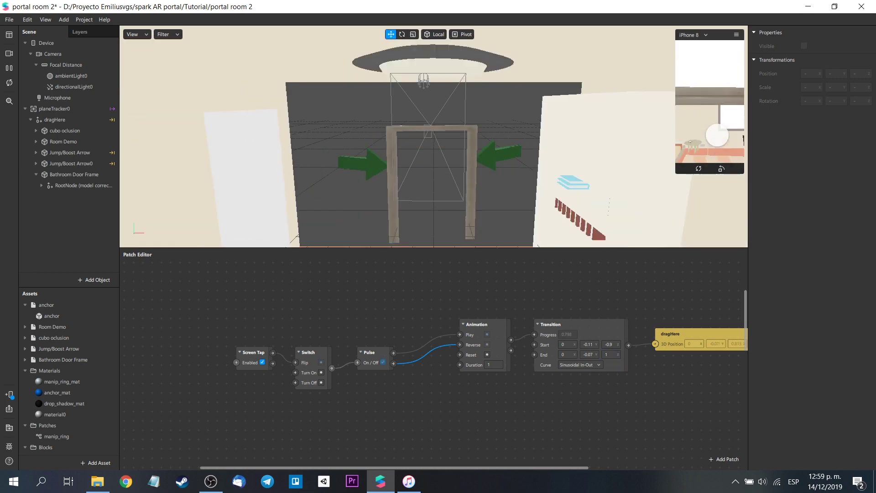
pyautogui.write('.5')
pyautogui.press('Return')
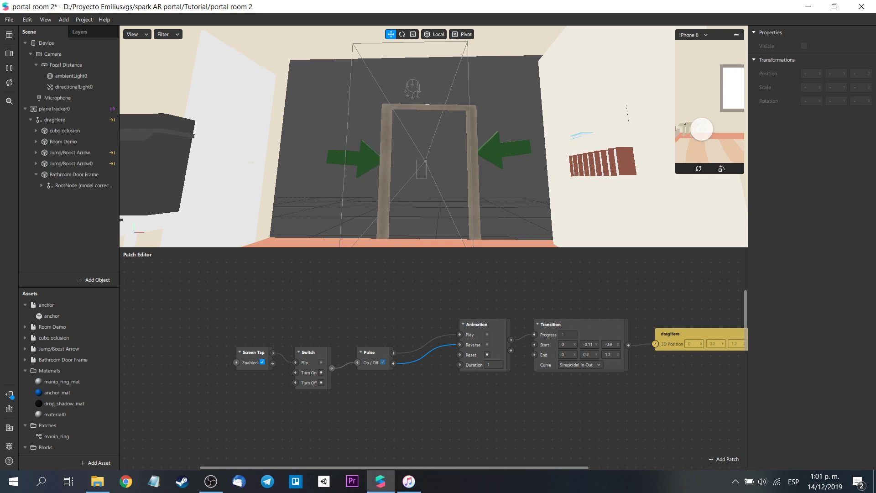
pyautogui.click(707, 121)
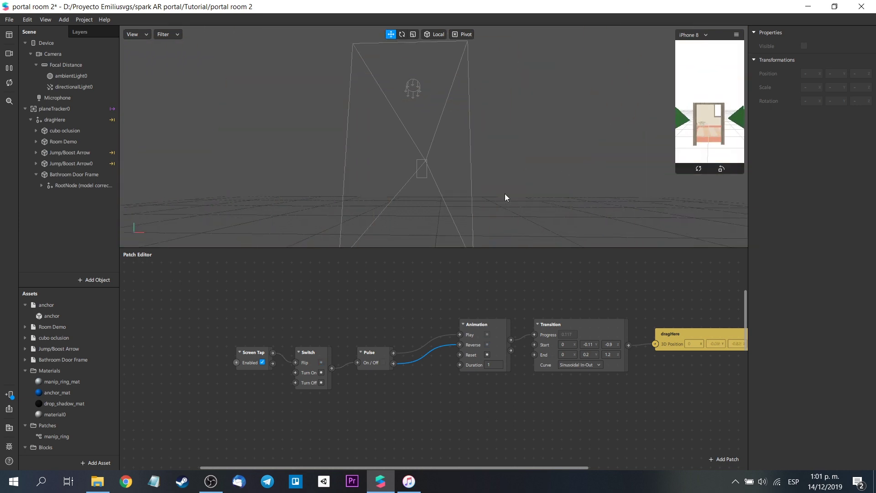
# Add a plane scaled 2 by 5 inside dragHere and give it a new material.
pyautogui.click(73, 123)
pyautogui.rightClick(72, 123)
pyautogui.moveTo(107, 132)
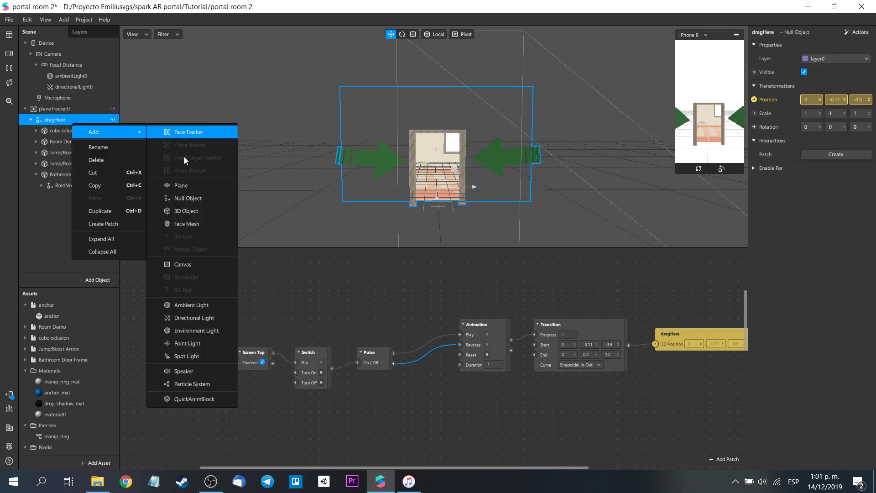
pyautogui.click(191, 185)
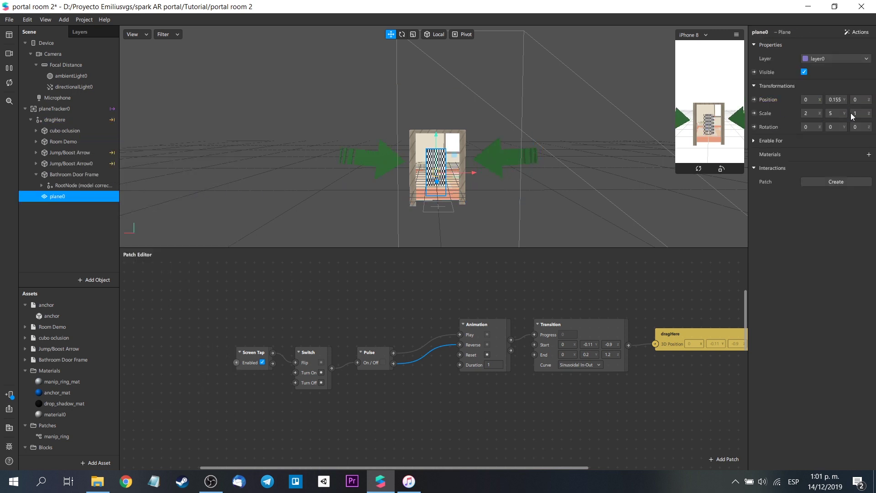
pyautogui.click(869, 154)
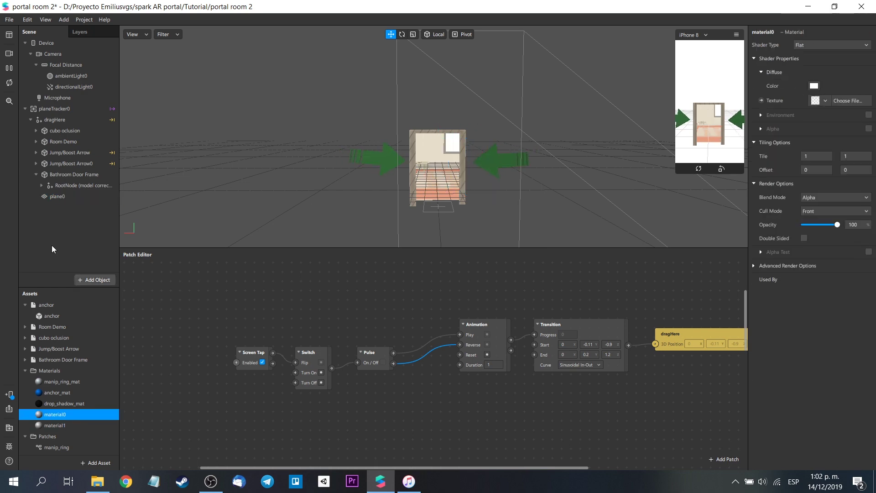
# Place plane0 beside the doorway inside the room at about 0.470, 0.417, 0.410 and scale it to 4.9, 8.3, 3.
pyautogui.click(319, 121)
pyautogui.scroll(3, 310, 114)
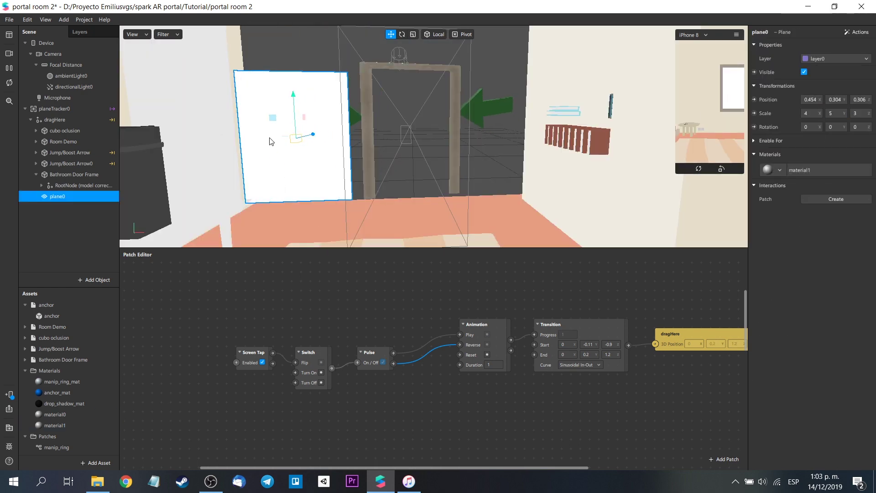
pyautogui.moveTo(251, 103); pyautogui.dragTo(237, 104)
pyautogui.moveTo(237, 104); pyautogui.dragTo(390, 109, button='right')
pyautogui.click(710, 105)
pyautogui.scroll(-5, 615, 170)
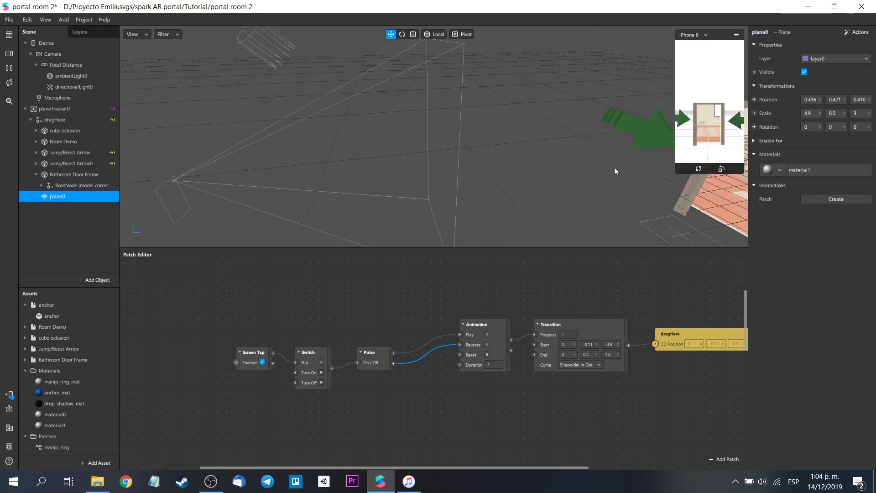
pyautogui.moveTo(614, 170); pyautogui.dragTo(502, 160, button='right')
pyautogui.click(710, 105)
pyautogui.moveTo(485, 86); pyautogui.dragTo(307, 88, button='right')
# Duplicate plane0, set the copy's Y scale to 3 and move it above the doorway.
pyautogui.rightClick(59, 197)
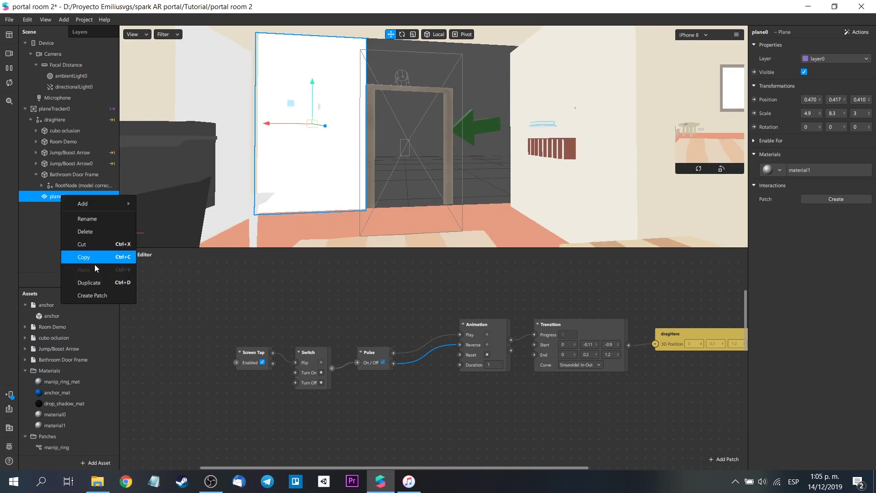
pyautogui.click(94, 281)
pyautogui.moveTo(268, 125); pyautogui.dragTo(384, 127)
pyautogui.click(834, 113)
pyautogui.write('3')
pyautogui.moveTo(421, 91); pyautogui.dragTo(425, 46)
pyautogui.moveTo(424, 46); pyautogui.dragTo(479, 59, button='right')
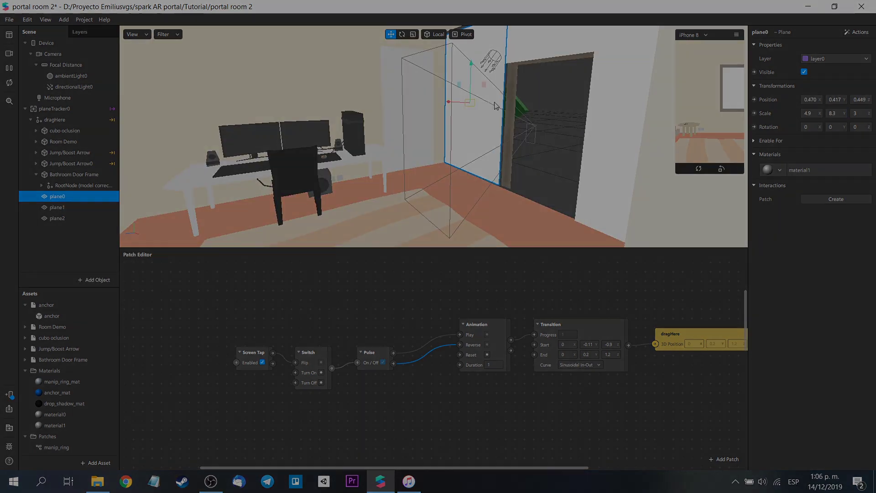